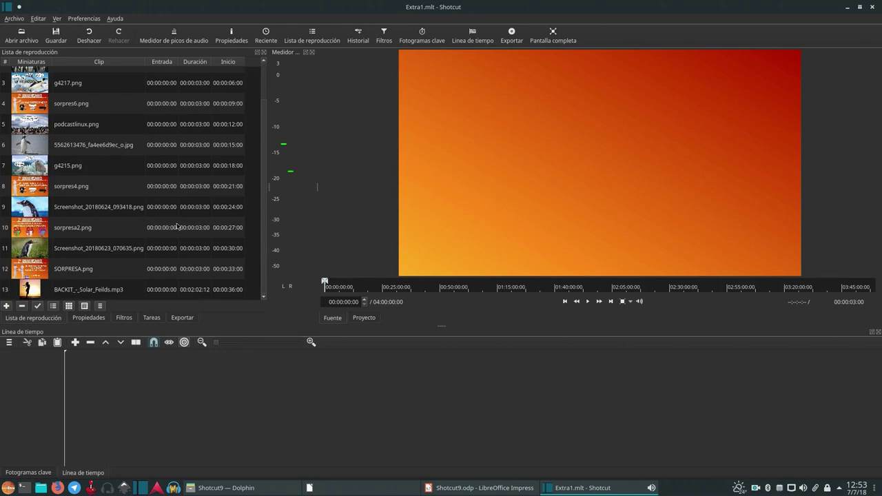
Reorder the playlist so that podcastlinux.png is third and g4217.png is fifth.
{"action": "scroll", "coordinate": [176, 225], "scroll_direction": "up", "scroll_amount": 2}
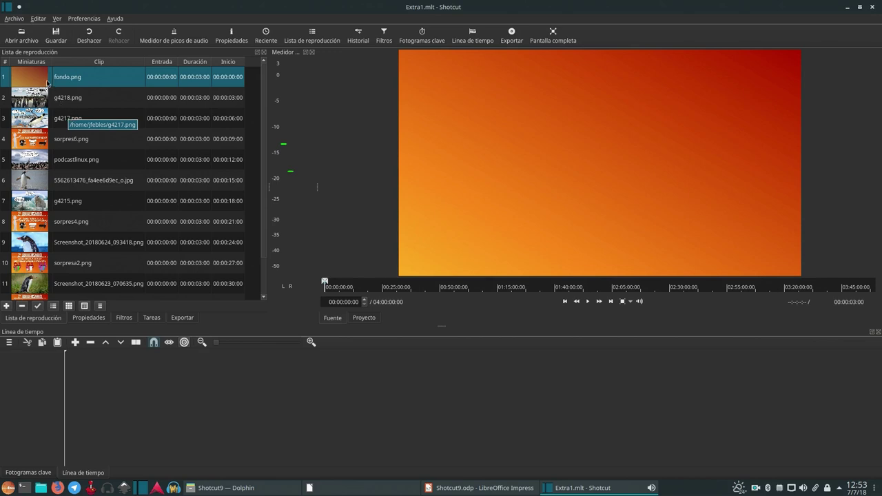
{"action": "scroll", "coordinate": [147, 173], "scroll_direction": "down", "scroll_amount": 1}
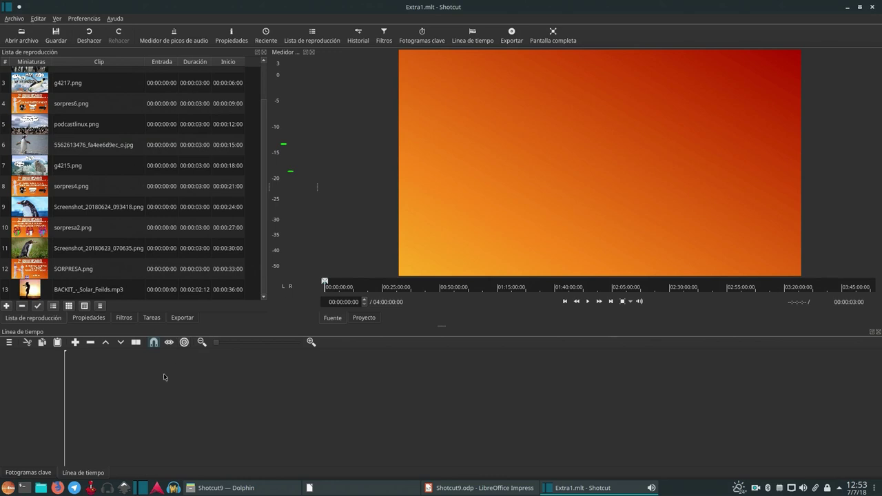
{"action": "scroll", "coordinate": [116, 247], "scroll_direction": "up", "scroll_amount": 1}
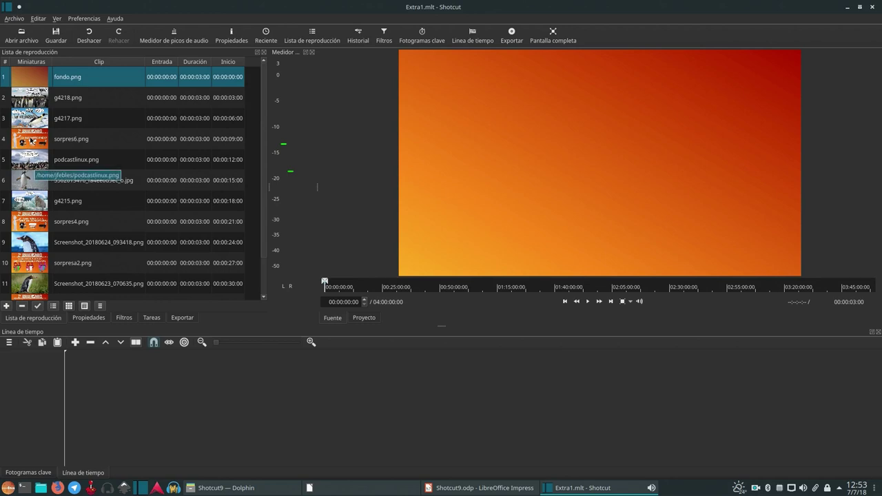
{"action": "left_click", "coordinate": [5, 164]}
{"action": "mouse_move", "coordinate": [5, 164]}
{"action": "left_mouse_down"}
{"action": "mouse_move", "coordinate": [10, 115]}
{"action": "mouse_move", "coordinate": [5, 176]}
{"action": "left_mouse_up"}
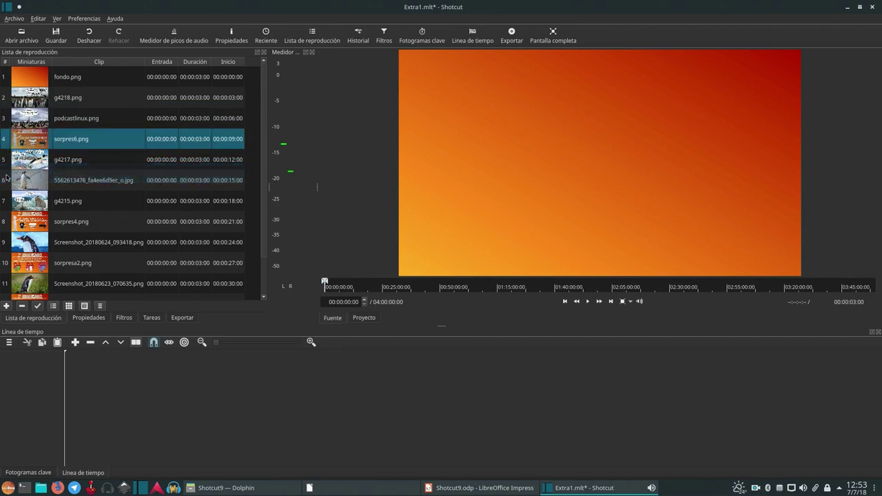
{"action": "scroll", "coordinate": [57, 259], "scroll_direction": "down", "scroll_amount": 1}
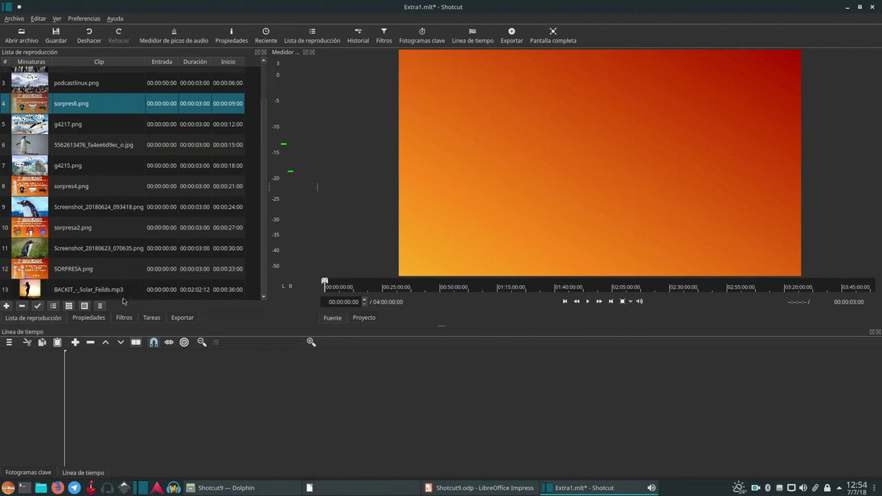
{"action": "scroll", "coordinate": [128, 289], "scroll_direction": "up", "scroll_amount": 1}
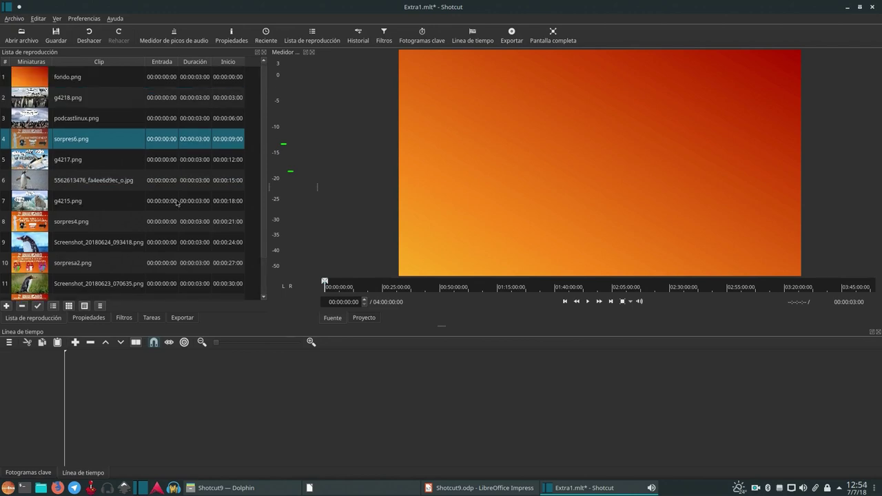
Set the duration of fondo.png to 5 seconds and make that the default value for images.
{"action": "left_click", "coordinate": [69, 80]}
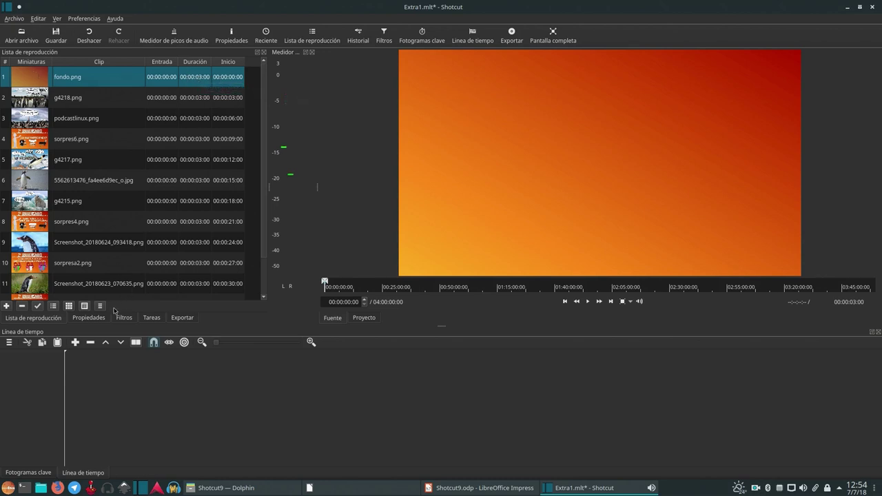
{"action": "left_click", "coordinate": [89, 318]}
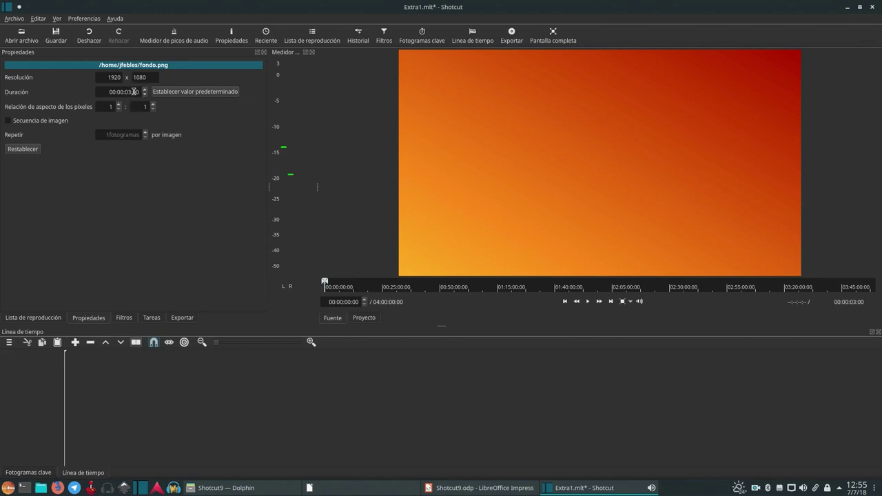
{"action": "triple_click", "coordinate": [131, 92]}
{"action": "key", "text": "Left"}
{"action": "key", "text": "Right"}
{"action": "key", "text": "Right"}
{"action": "key", "text": "Right"}
{"action": "key", "text": "Right"}
{"action": "key", "text": "Right"}
{"action": "key", "text": "Right"}
{"action": "key", "text": "BackSpace"}
{"action": "type", "text": "5"}
{"action": "left_click", "coordinate": [202, 92]}
{"action": "left_click", "coordinate": [33, 318]}
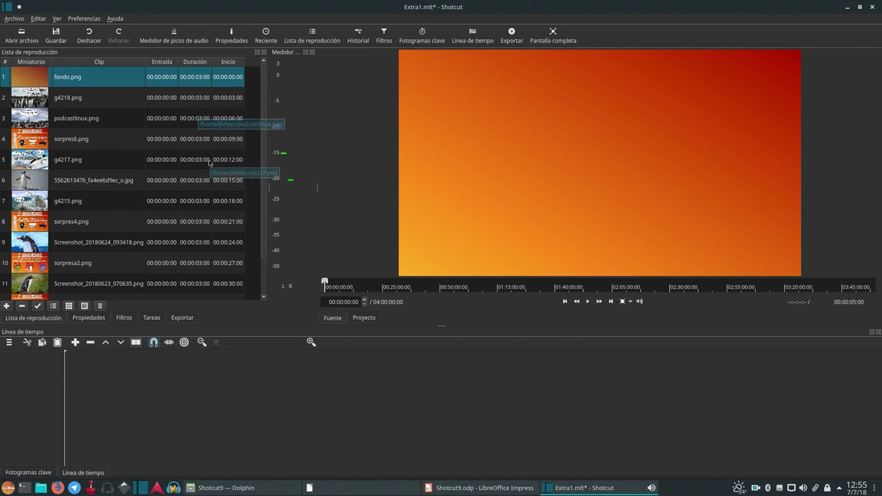
{"action": "scroll", "coordinate": [210, 163], "scroll_direction": "down", "scroll_amount": 2}
{"action": "left_click", "coordinate": [228, 489]}
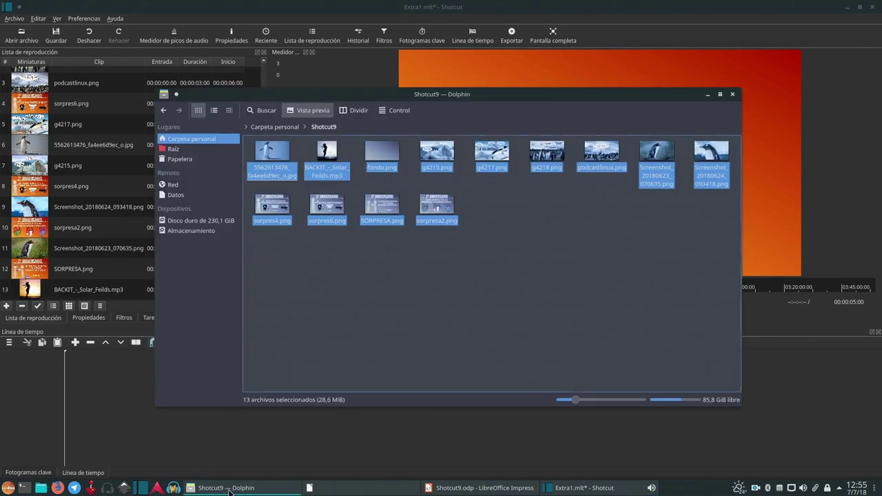
{"action": "left_click", "coordinate": [370, 234]}
{"action": "left_click", "coordinate": [253, 158]}
{"action": "left_click_drag", "start_coordinate": [253, 158], "coordinate": [87, 192]}
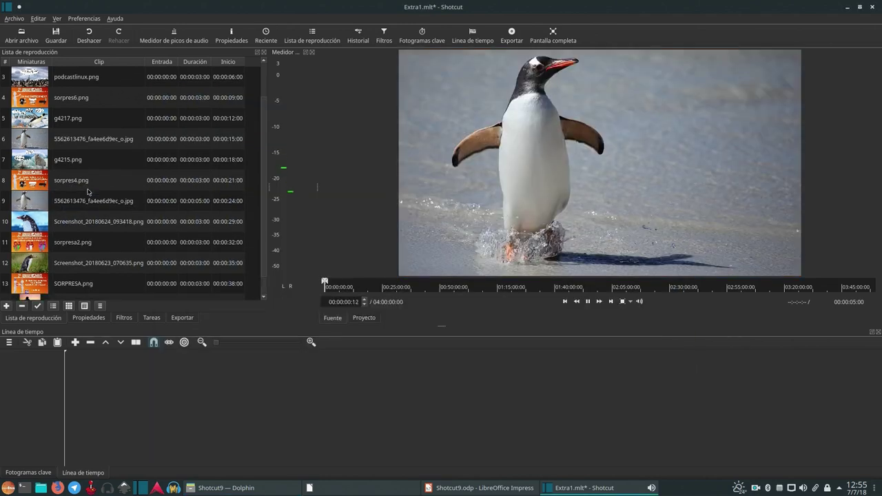
{"action": "left_click", "coordinate": [215, 206]}
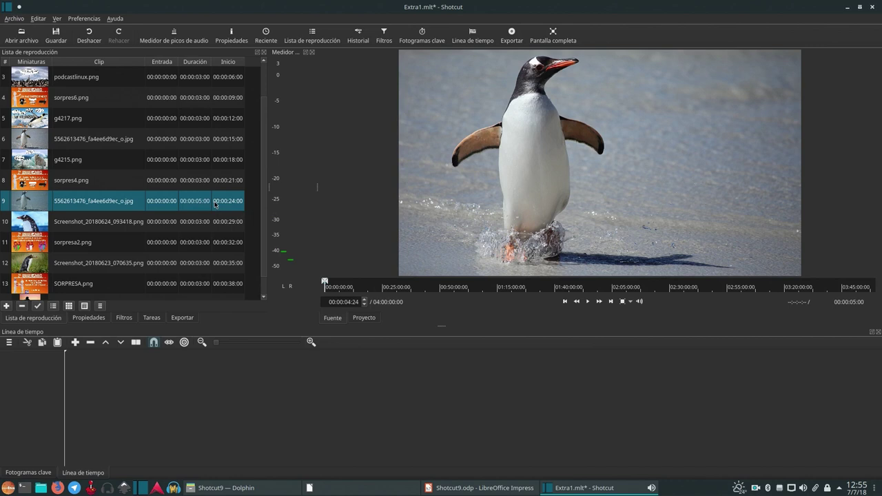
{"action": "scroll", "coordinate": [215, 204], "scroll_direction": "up", "scroll_amount": 1}
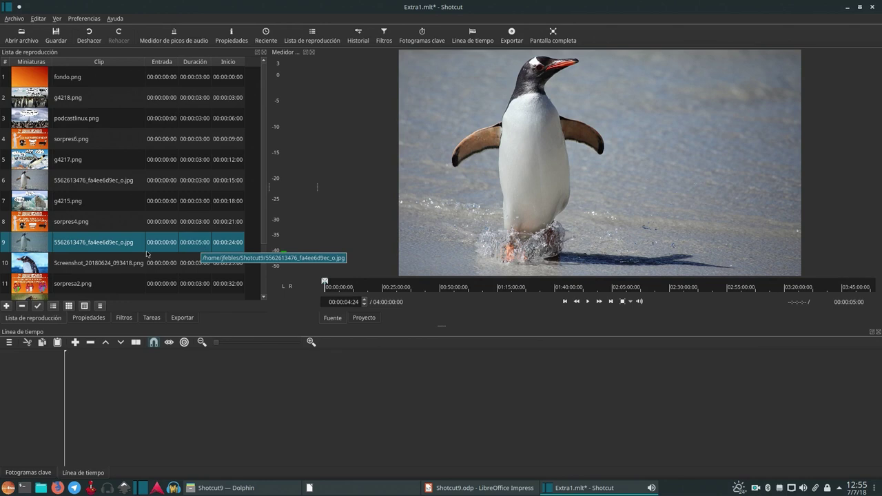
{"action": "right_click", "coordinate": [29, 250]}
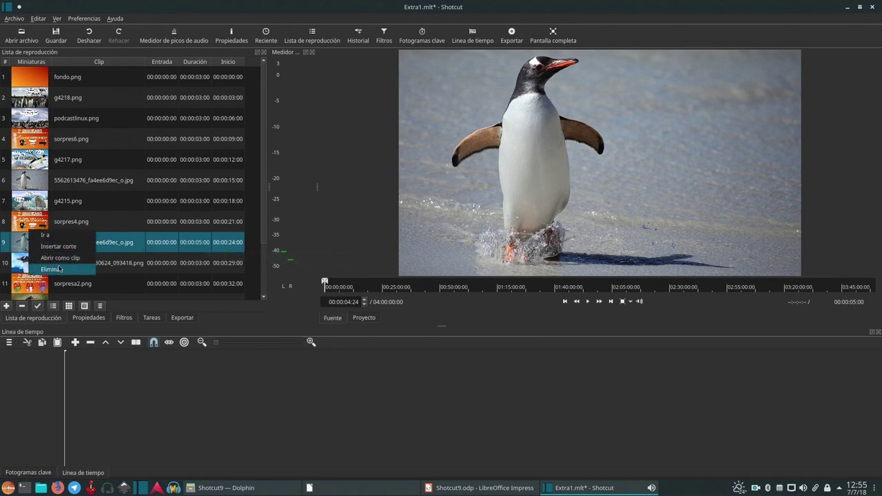
{"action": "left_click", "coordinate": [50, 269]}
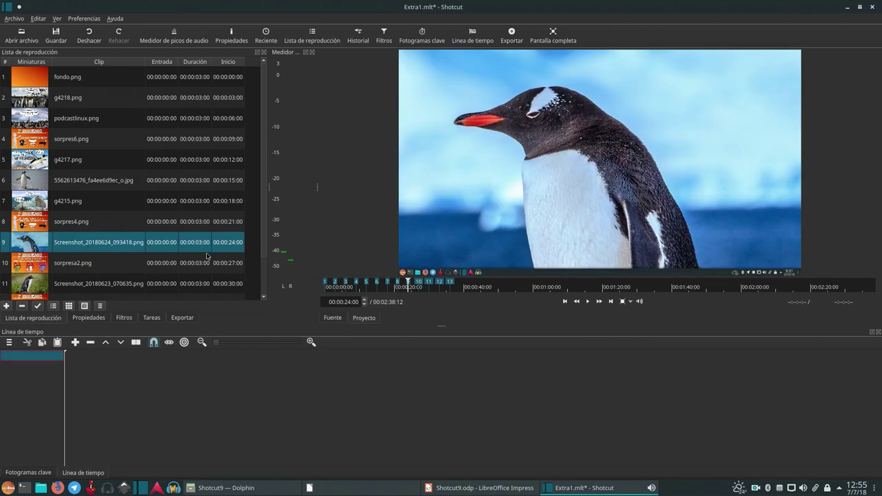
{"action": "scroll", "coordinate": [206, 256], "scroll_direction": "down", "scroll_amount": 1}
{"action": "scroll", "coordinate": [206, 256], "scroll_direction": "up", "scroll_amount": 1}
Open fondo.png from the playlist, and generate a solid Color clip in orange #FF6417.
{"action": "left_click", "coordinate": [116, 80]}
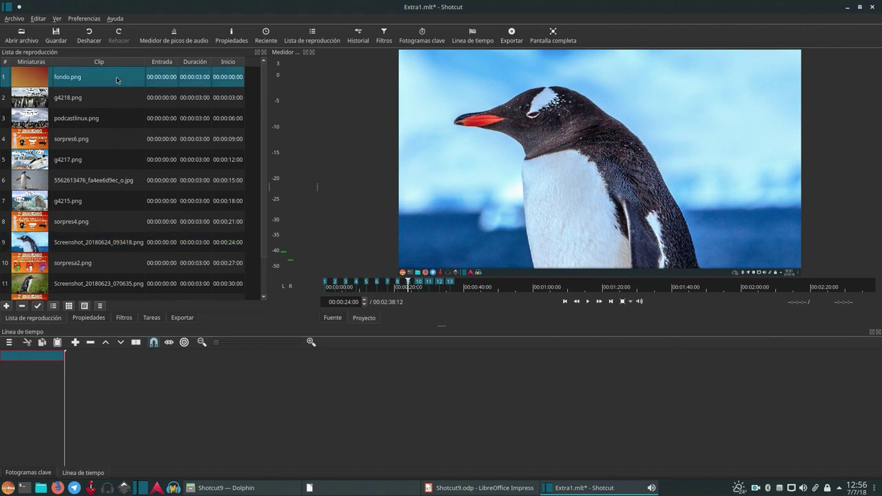
{"action": "double_click", "coordinate": [39, 83]}
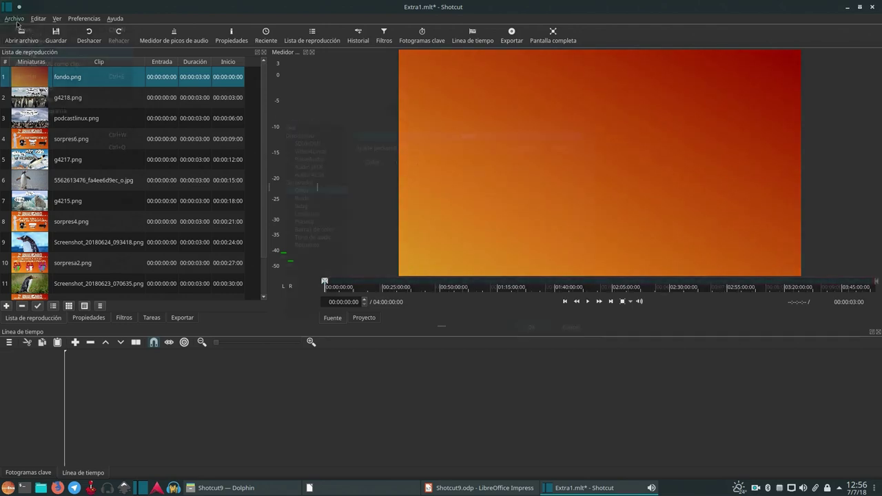
{"action": "left_click", "coordinate": [15, 19]}
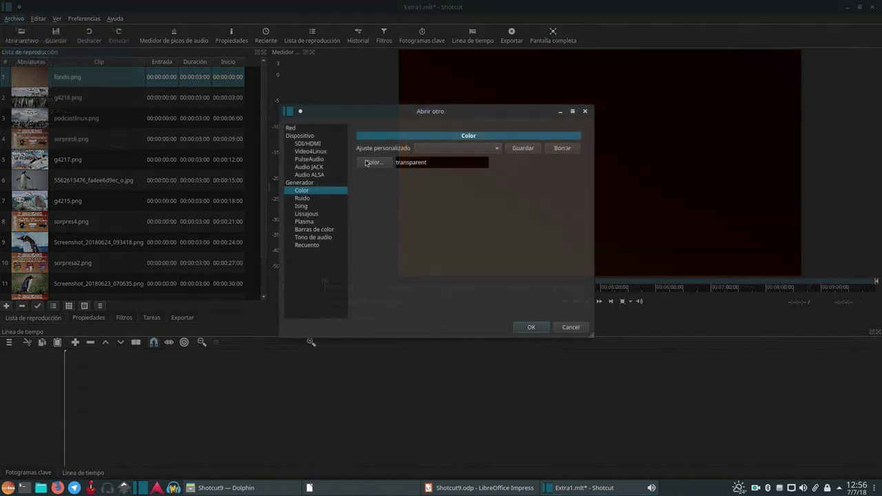
{"action": "left_click", "coordinate": [368, 162]}
{"action": "left_click", "coordinate": [490, 184]}
{"action": "left_click_drag", "start_coordinate": [490, 184], "coordinate": [522, 142]}
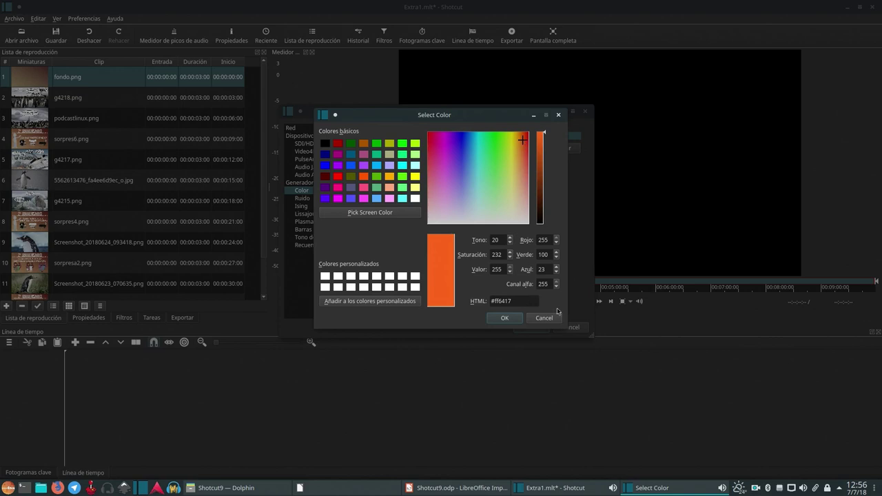
{"action": "left_click", "coordinate": [507, 318]}
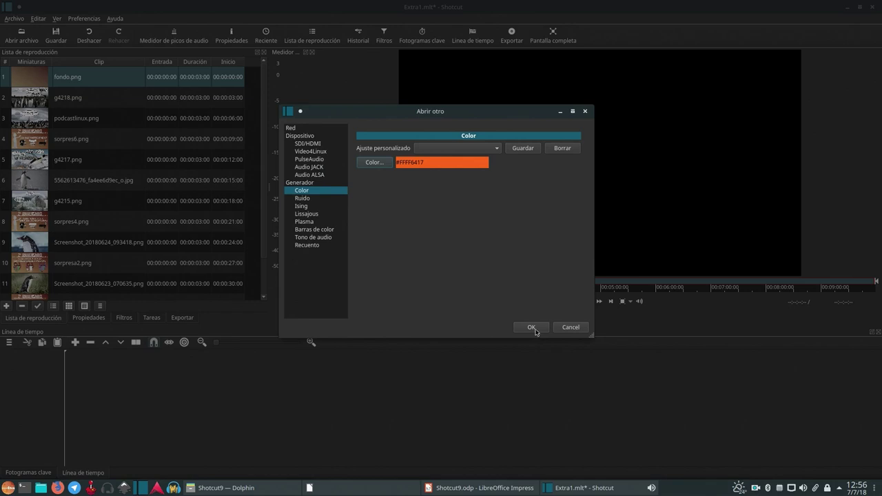
{"action": "left_click", "coordinate": [534, 330]}
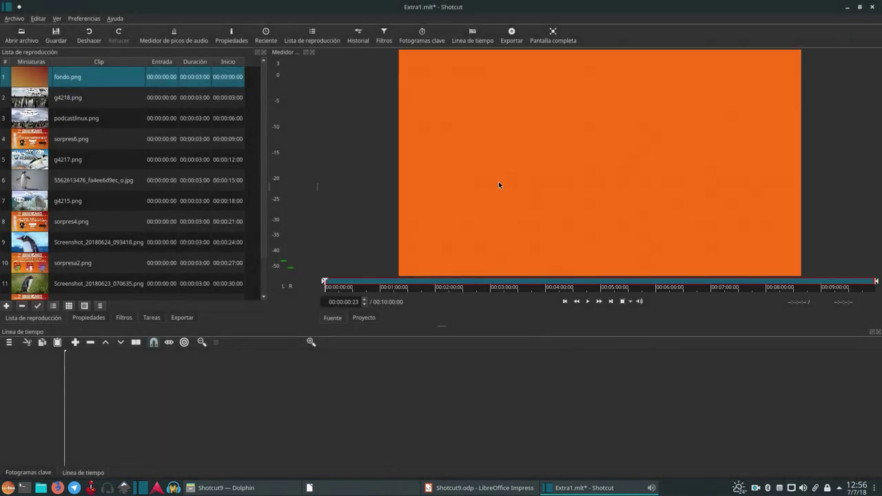
Place the orange color clip at the start of the timeline and delete it again.
{"action": "left_click_drag", "start_coordinate": [502, 181], "coordinate": [129, 397]}
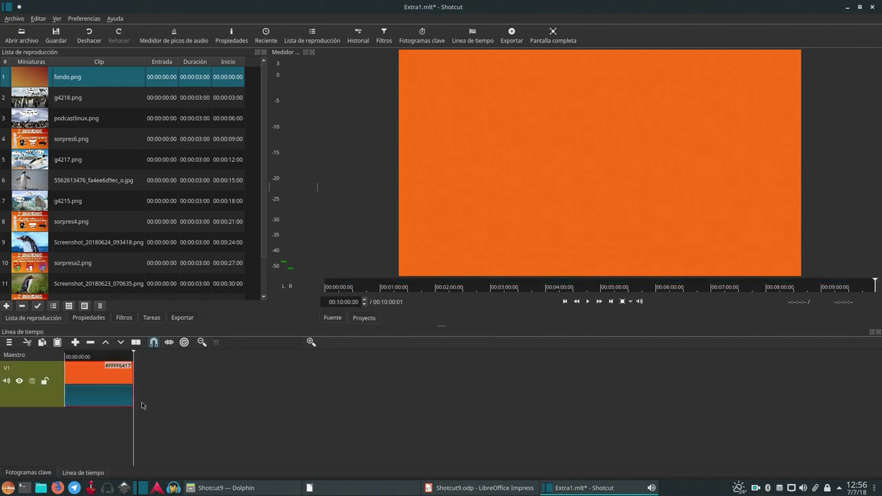
{"action": "mouse_move", "coordinate": [308, 488]}
{"action": "key", "text": "Delete"}
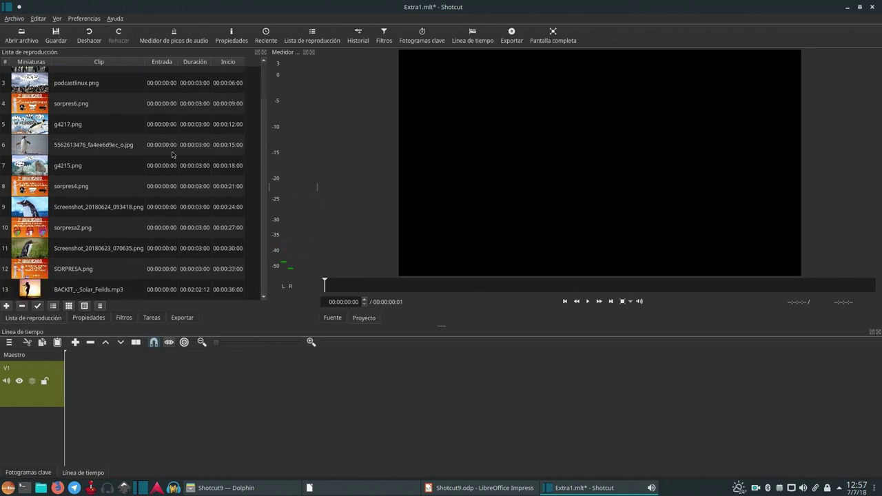
Add all playlist clips to the timeline at once.
{"action": "scroll", "coordinate": [172, 155], "scroll_direction": "up", "scroll_amount": 2}
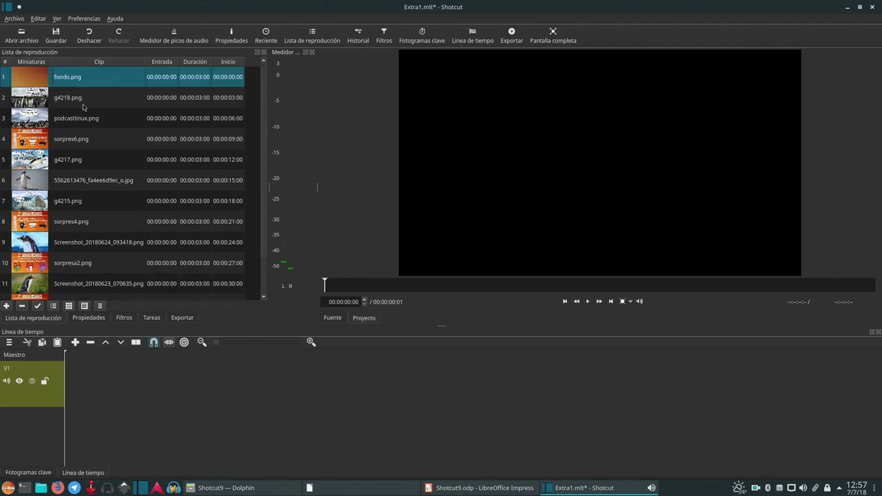
{"action": "left_click", "coordinate": [100, 308]}
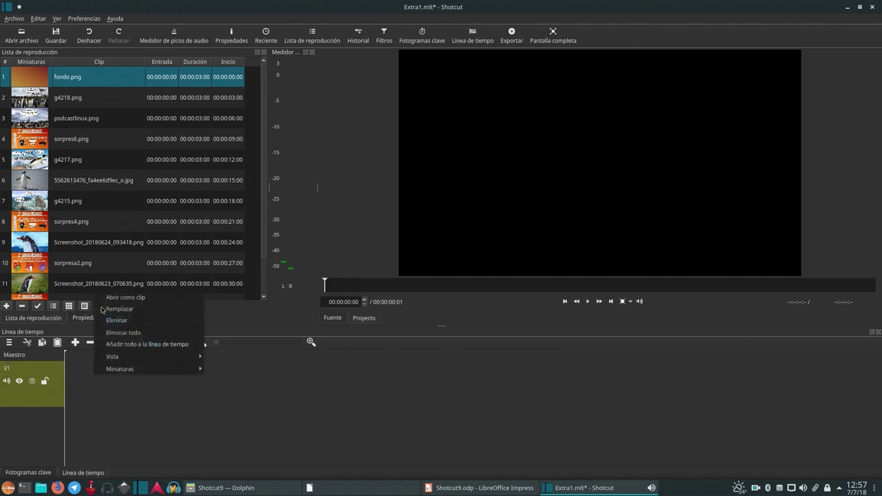
{"action": "left_click", "coordinate": [165, 346]}
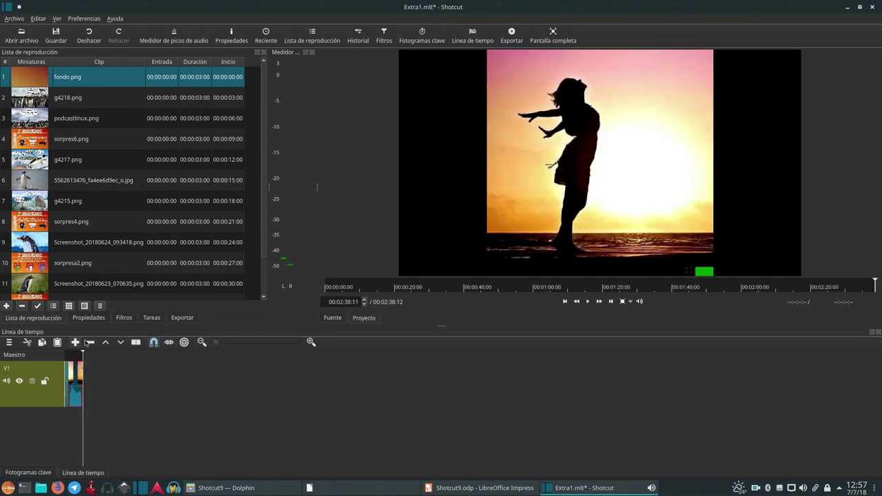
Add an audio track below V1 and move BACKIT_-_Solar_Feilds.mp3 to the start of that track.
{"action": "left_click", "coordinate": [247, 342]}
{"action": "left_click", "coordinate": [248, 342]}
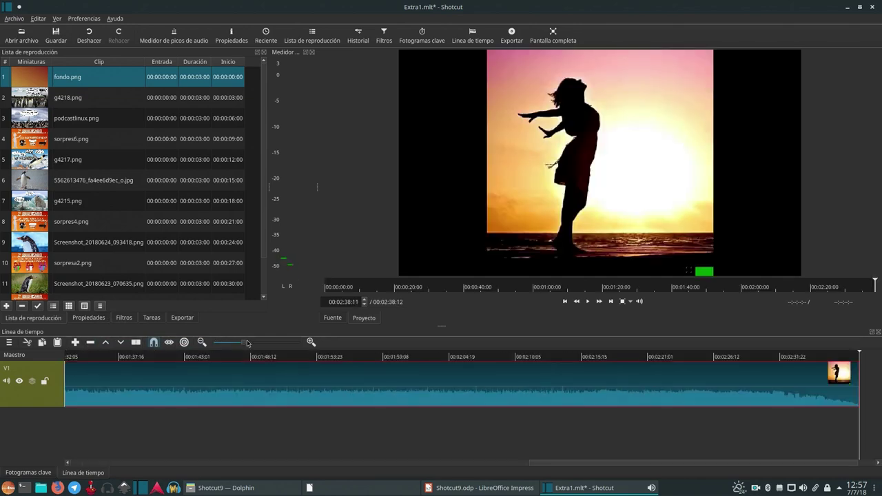
{"action": "scroll", "coordinate": [247, 342], "scroll_direction": "down", "scroll_amount": 2}
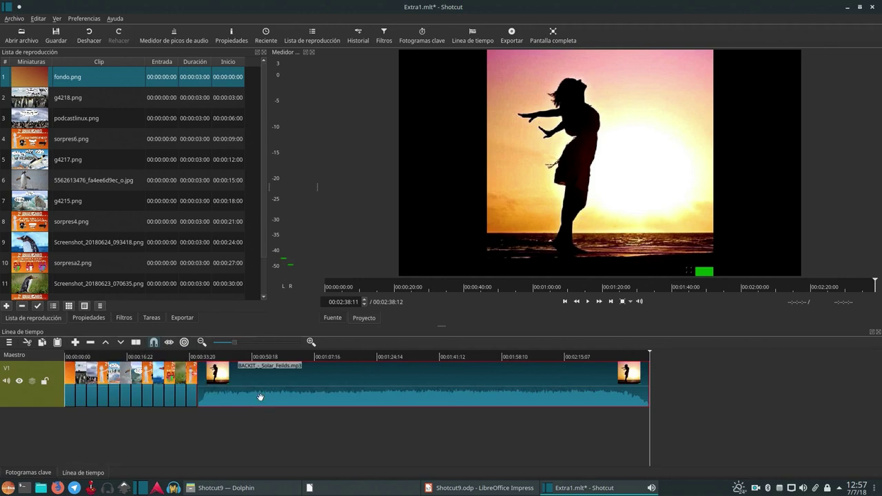
{"action": "scroll", "coordinate": [165, 200], "scroll_direction": "down", "scroll_amount": 3}
{"action": "scroll", "coordinate": [165, 200], "scroll_direction": "up", "scroll_amount": 3}
{"action": "scroll", "coordinate": [119, 159], "scroll_direction": "down", "scroll_amount": 2}
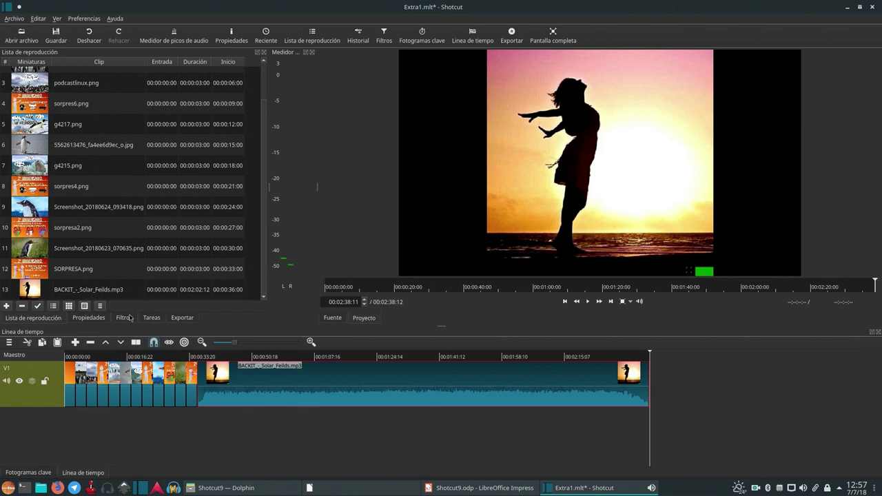
{"action": "scroll", "coordinate": [197, 270], "scroll_direction": "up", "scroll_amount": 2}
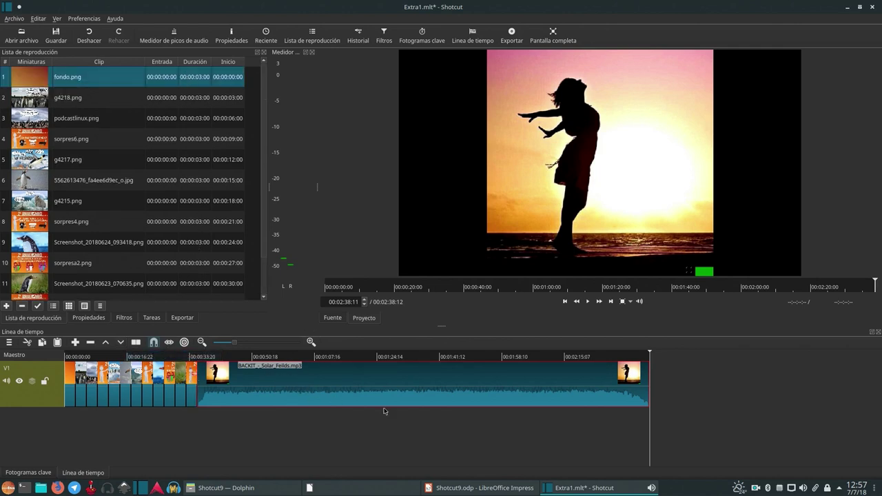
{"action": "right_click", "coordinate": [26, 400]}
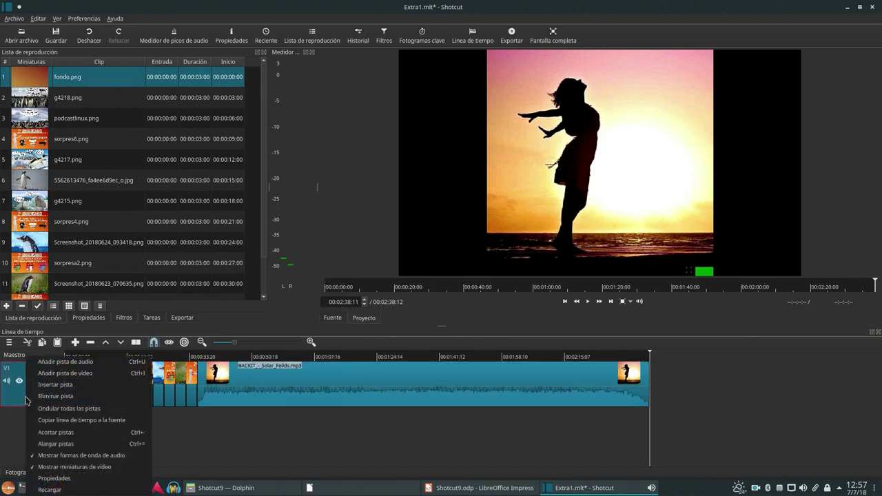
{"action": "left_click", "coordinate": [64, 361]}
{"action": "left_click_drag", "start_coordinate": [342, 393], "coordinate": [170, 433]}
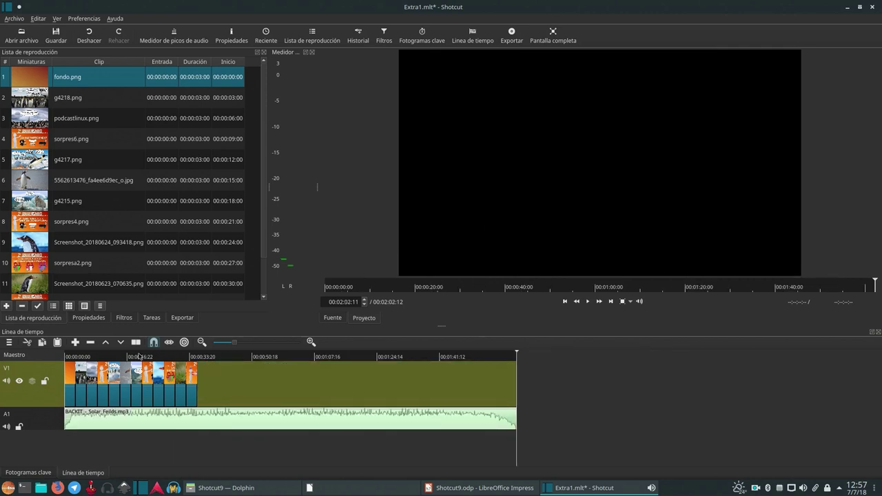
Return the playhead to the start of the timeline and slightly trim the end of the fondo.png clip on V1.
{"action": "scroll", "coordinate": [219, 345], "scroll_direction": "up", "scroll_amount": 5}
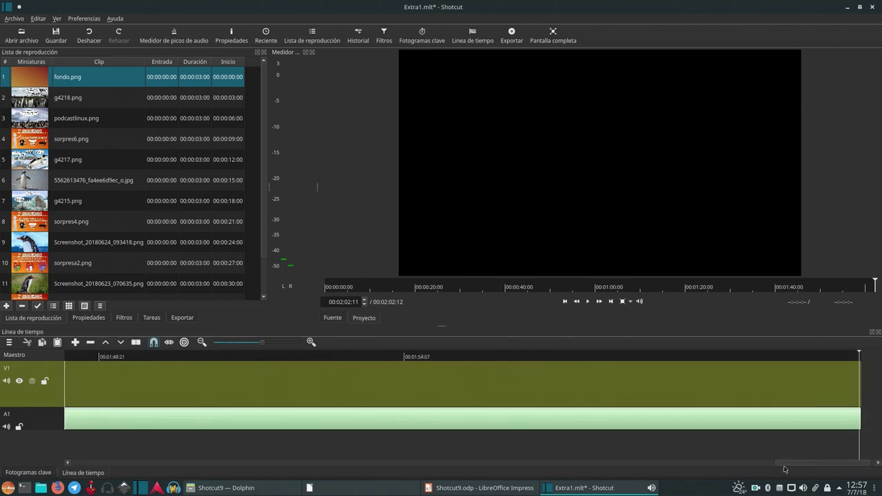
{"action": "key", "text": "Home"}
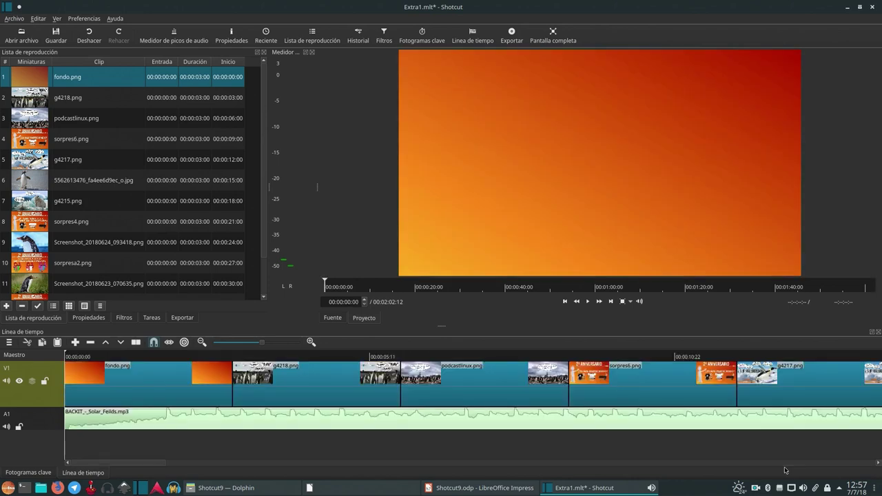
{"action": "mouse_move", "coordinate": [480, 487]}
{"action": "mouse_move", "coordinate": [231, 391]}
{"action": "left_mouse_down"}
{"action": "mouse_move", "coordinate": [274, 394]}
{"action": "mouse_move", "coordinate": [231, 394]}
{"action": "left_mouse_up"}
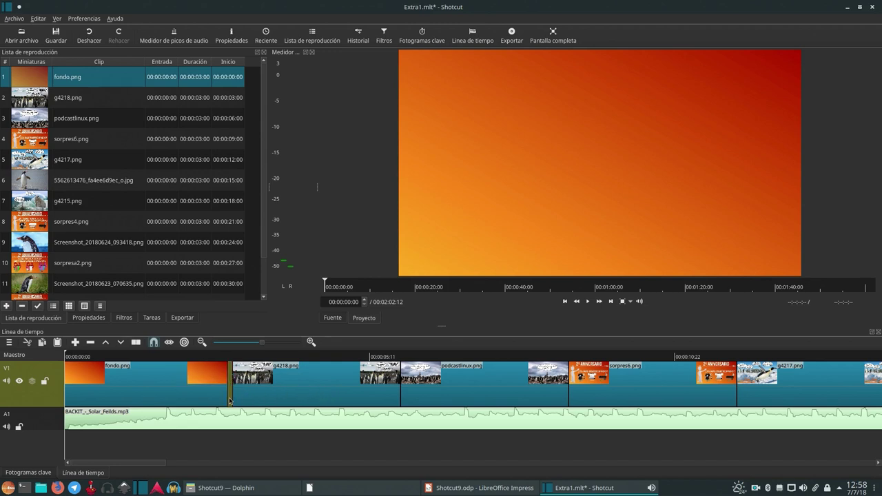
Extend the end of fondo.png on V1 back to the start of g4218.png to close the gap.
{"action": "mouse_move", "coordinate": [228, 397]}
{"action": "left_mouse_down"}
{"action": "mouse_move", "coordinate": [288, 393]}
{"action": "mouse_move", "coordinate": [236, 393]}
{"action": "left_mouse_up"}
{"action": "scroll", "coordinate": [239, 346], "scroll_direction": "up", "scroll_amount": 2}
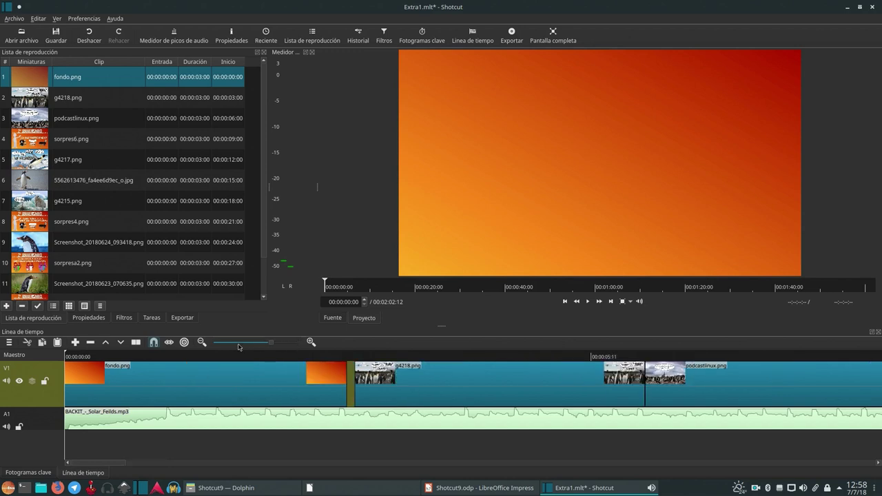
{"action": "left_click_drag", "start_coordinate": [346, 397], "coordinate": [374, 396]}
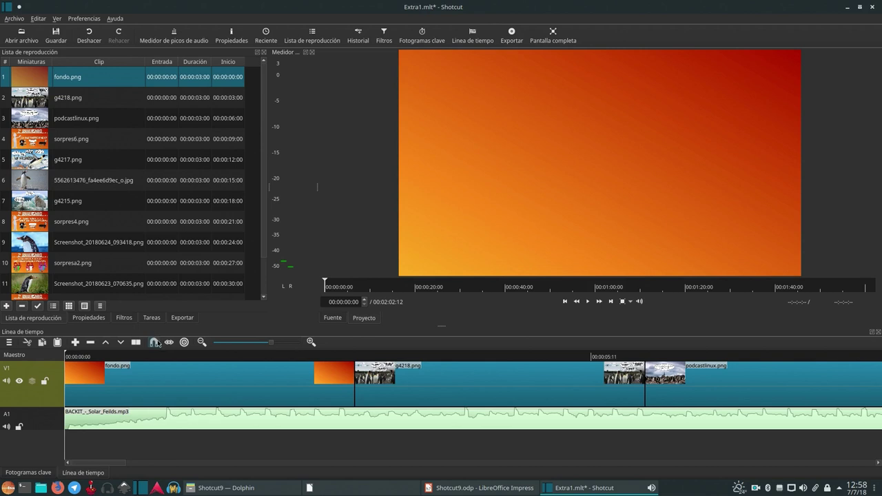
Create a crossfade between fondo.png and g4218.png on V1 and play through it.
{"action": "left_click_drag", "start_coordinate": [356, 391], "coordinate": [503, 401]}
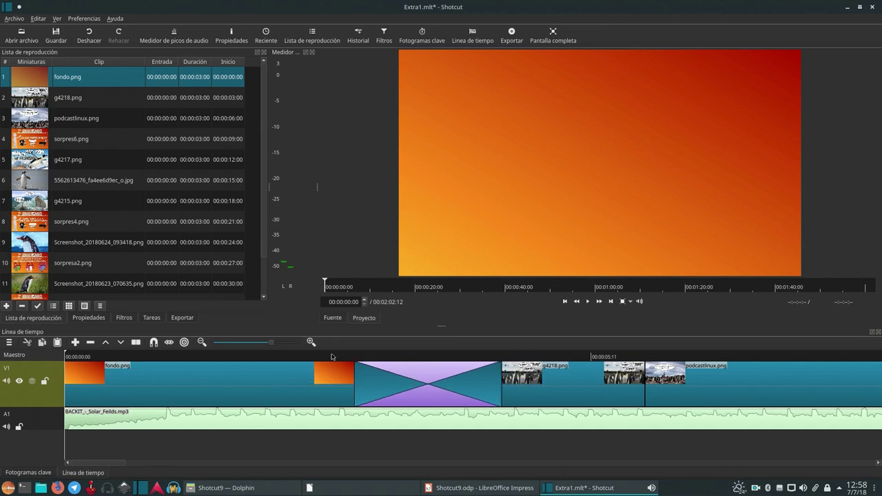
{"action": "left_click", "coordinate": [331, 353]}
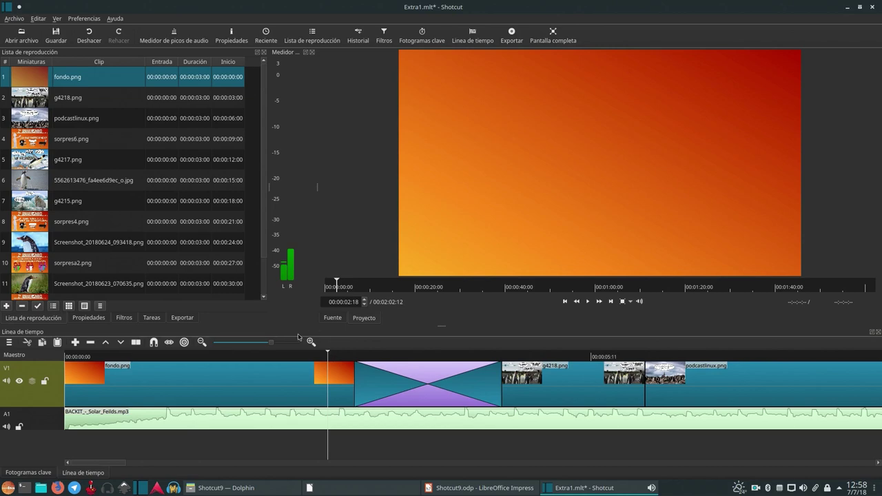
{"action": "key", "text": "space"}
{"action": "key", "text": "space"}
Remove the crossfade on V1 and lengthen fondo.png to about 00:00:05:11, overlapping the start of g4218.png.
{"action": "left_click", "coordinate": [401, 393]}
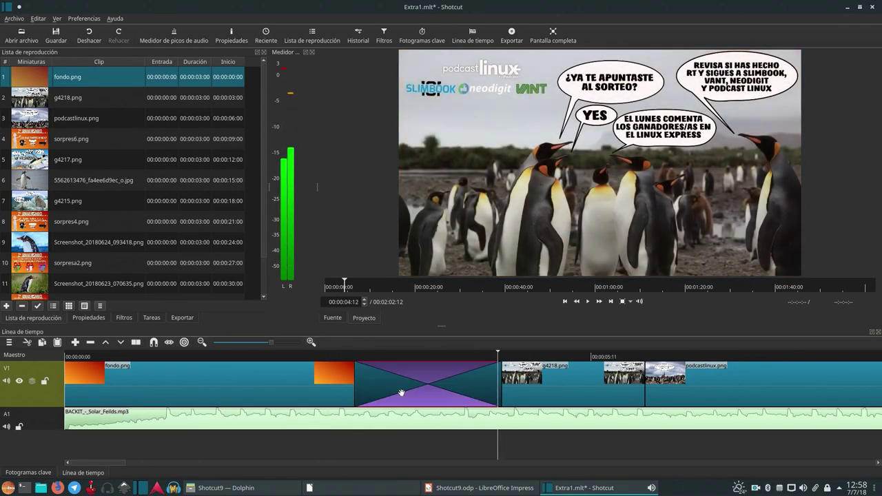
{"action": "key", "text": "Delete"}
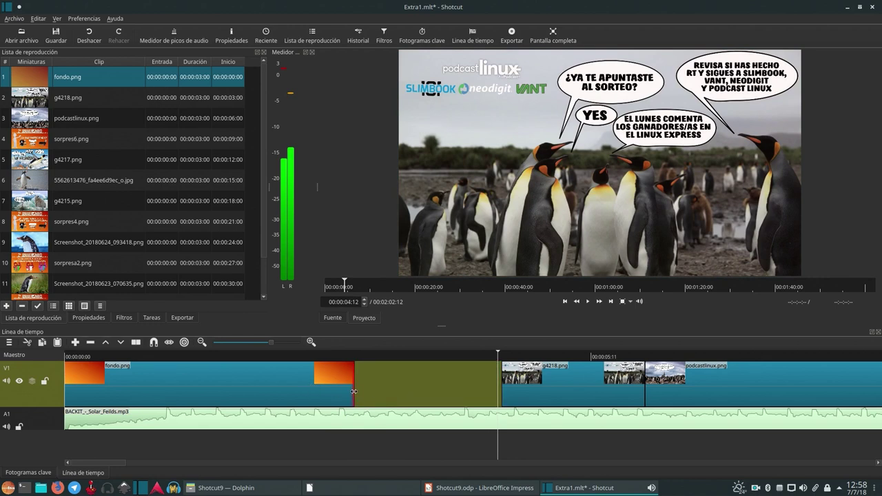
{"action": "left_click_drag", "start_coordinate": [379, 394], "coordinate": [626, 390]}
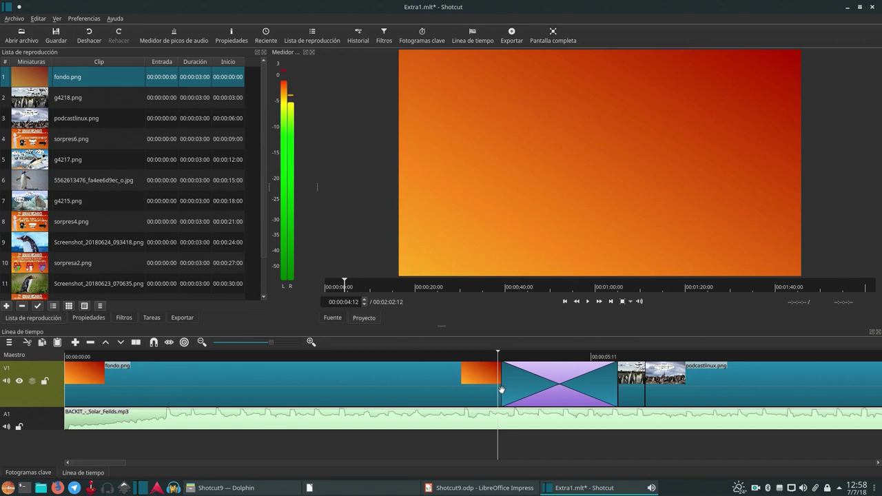
{"action": "left_click", "coordinate": [502, 392]}
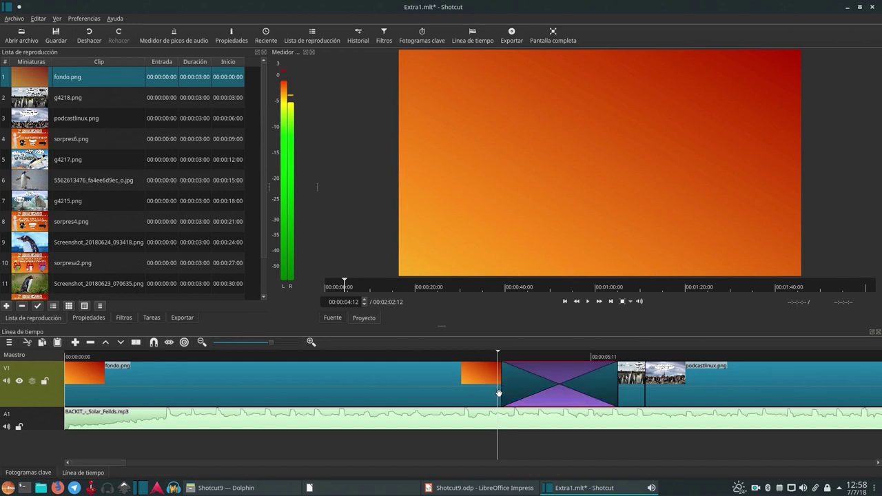
{"action": "left_click_drag", "start_coordinate": [501, 393], "coordinate": [594, 397]}
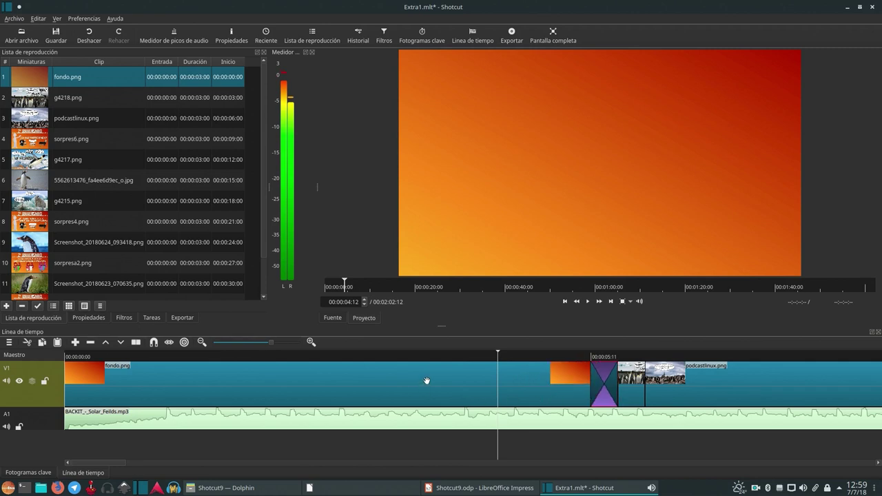
Delete the short crossfade after fondo.png and the leftover g4218.png fragment beside it, leaving a gap on V1.
{"action": "left_click", "coordinate": [607, 399]}
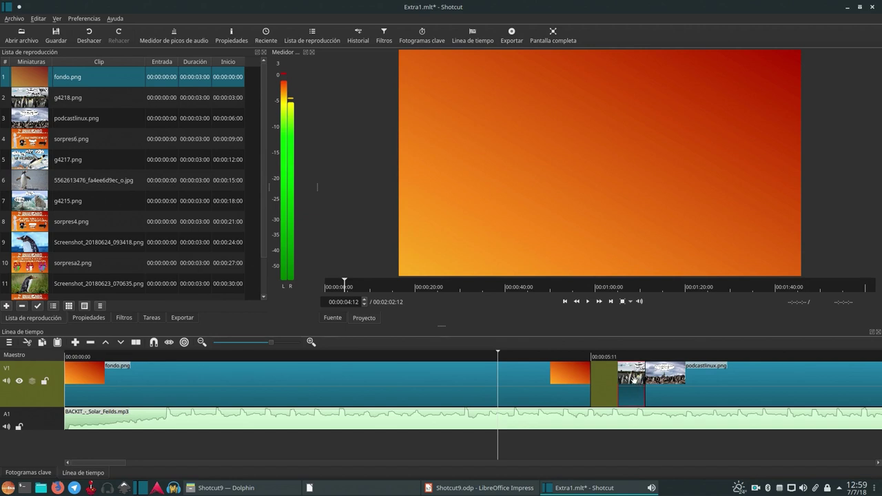
{"action": "left_click", "coordinate": [86, 318]}
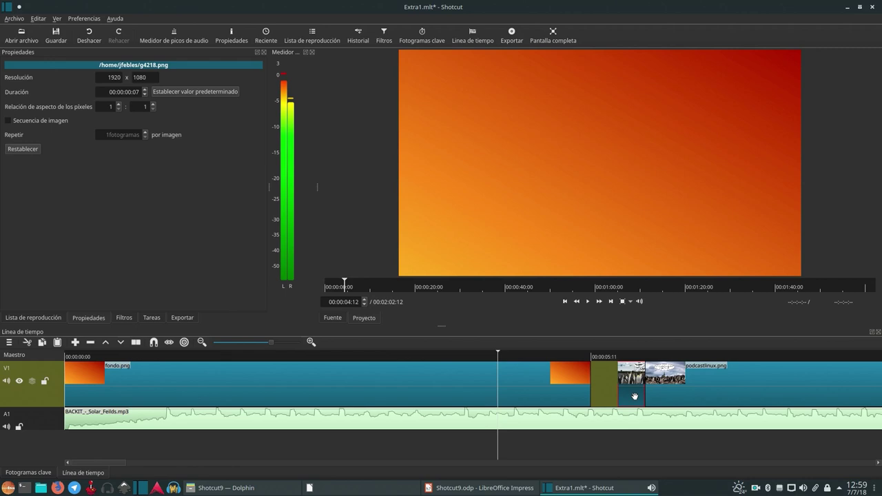
{"action": "key", "text": "Delete"}
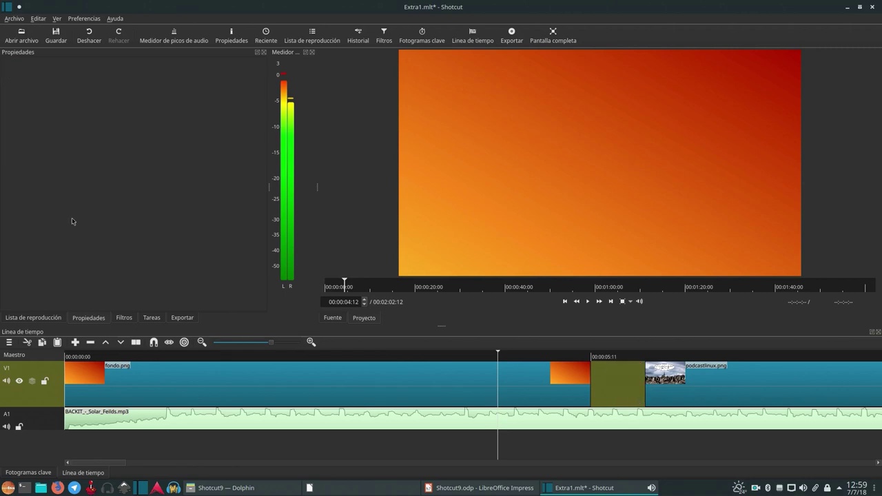
Place the full g4218.png clip from the playlist on V1 after fondo.png.
{"action": "left_click", "coordinate": [44, 318]}
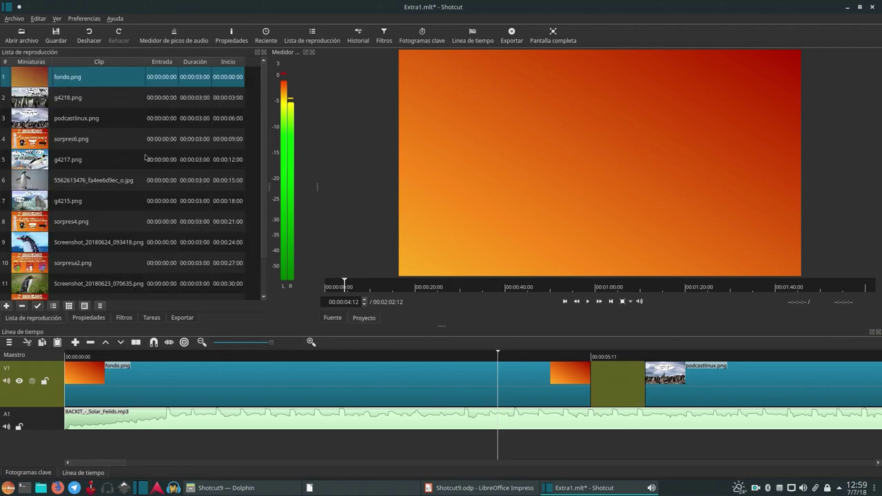
{"action": "left_click", "coordinate": [77, 98]}
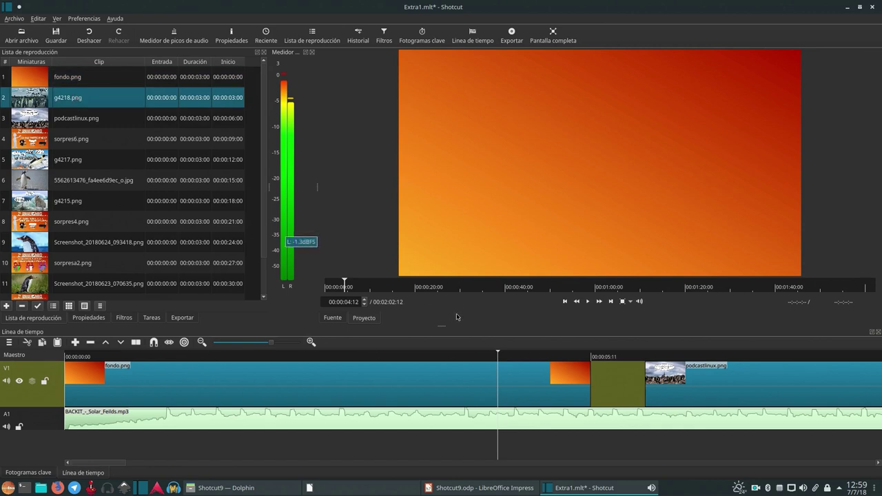
{"action": "left_click", "coordinate": [614, 388]}
{"action": "key", "text": "v"}
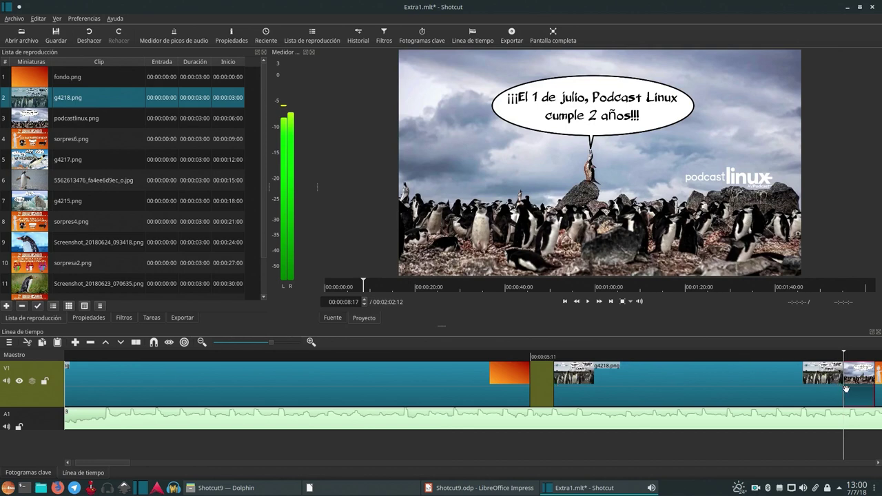
Try a crossfade between g4218.png and podcastlinux.png, remove it and extend g4218.png back to the podcastlinux.png fragment.
{"action": "left_click_drag", "start_coordinate": [844, 390], "coordinate": [801, 392]}
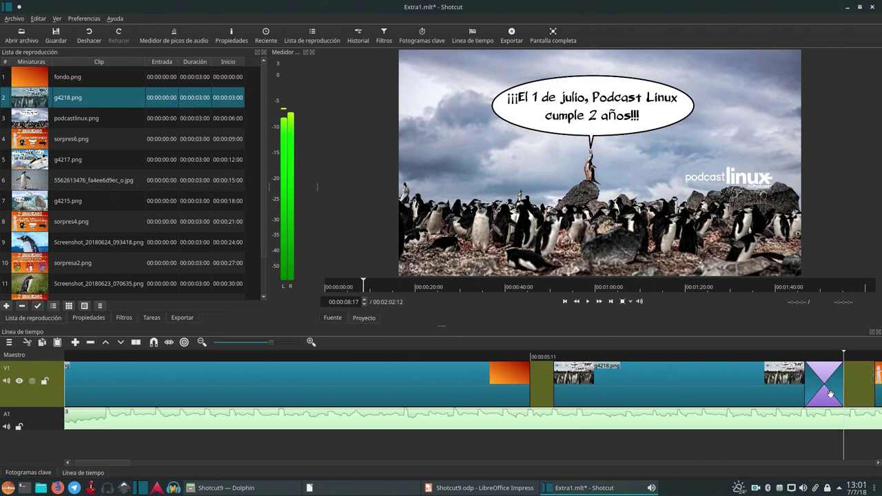
{"action": "key", "text": "ctrl+z"}
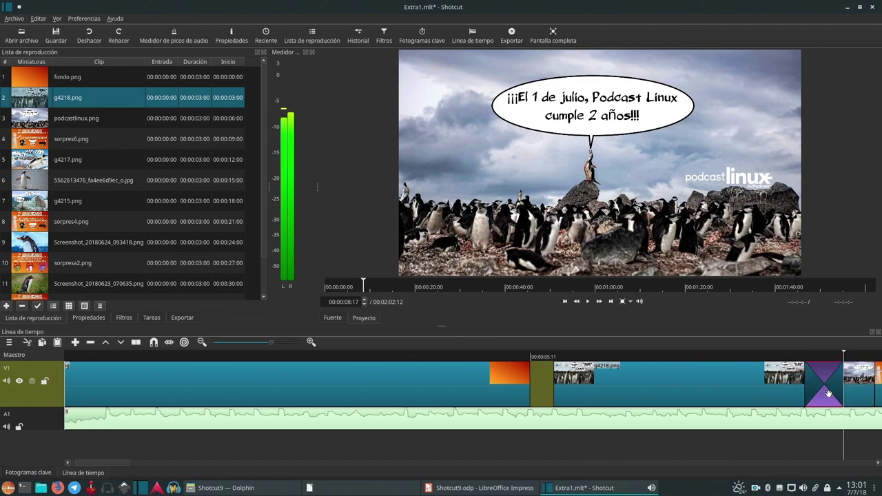
{"action": "key", "text": "Delete"}
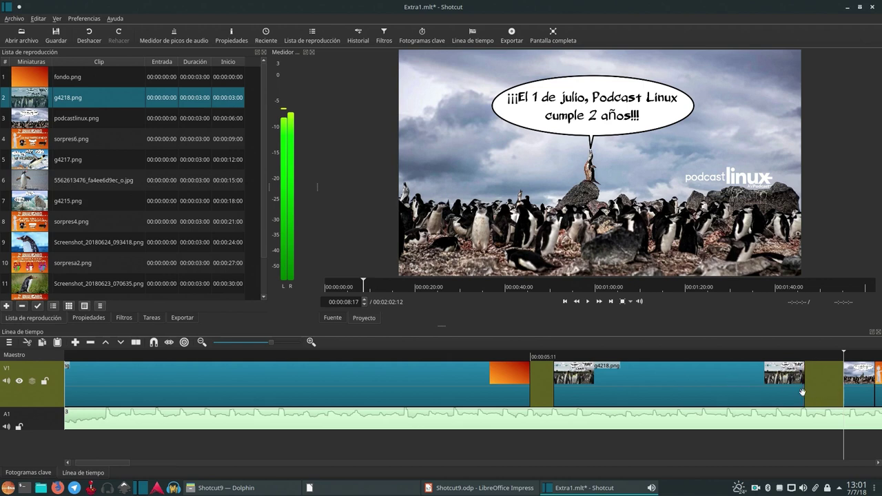
{"action": "left_click_drag", "start_coordinate": [803, 393], "coordinate": [840, 393]}
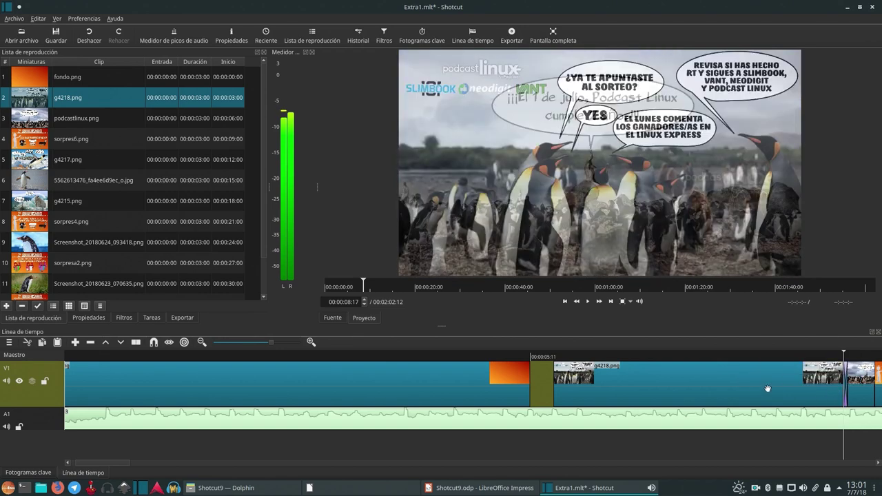
Move the g4218.png clip on V1 flush against the end of fondo.png.
{"action": "left_click_drag", "start_coordinate": [750, 388], "coordinate": [723, 389]}
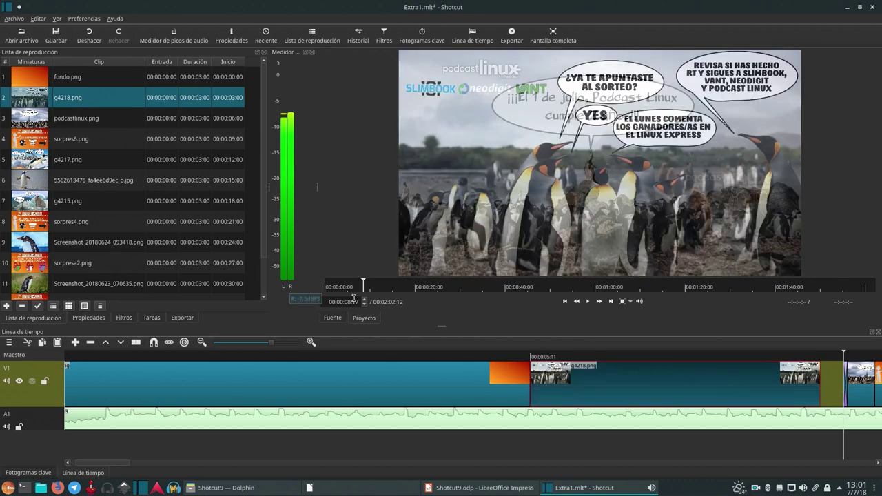
{"action": "scroll", "coordinate": [351, 301], "scroll_direction": "up", "scroll_amount": 1}
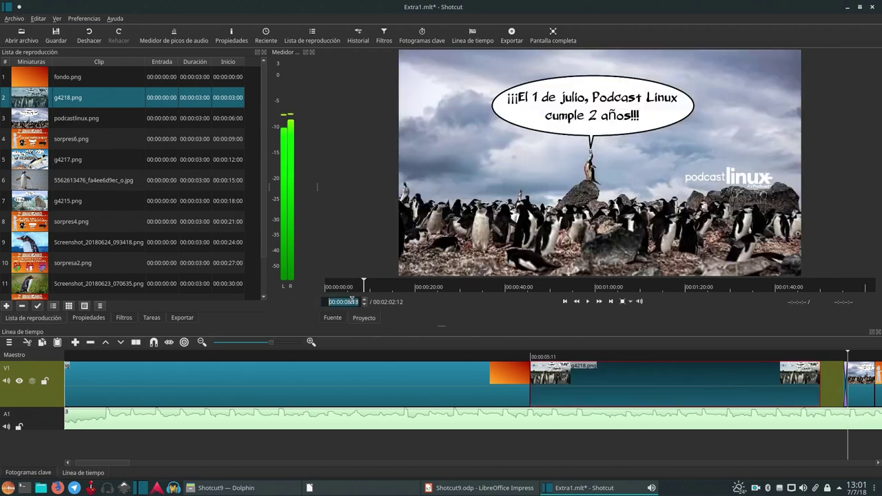
Copy the short podcastlinux.png fragment and paste it at 00:00:08:14, in the gap after g4218.png on V1.
{"action": "left_click", "coordinate": [863, 394]}
{"action": "right_click", "coordinate": [861, 397]}
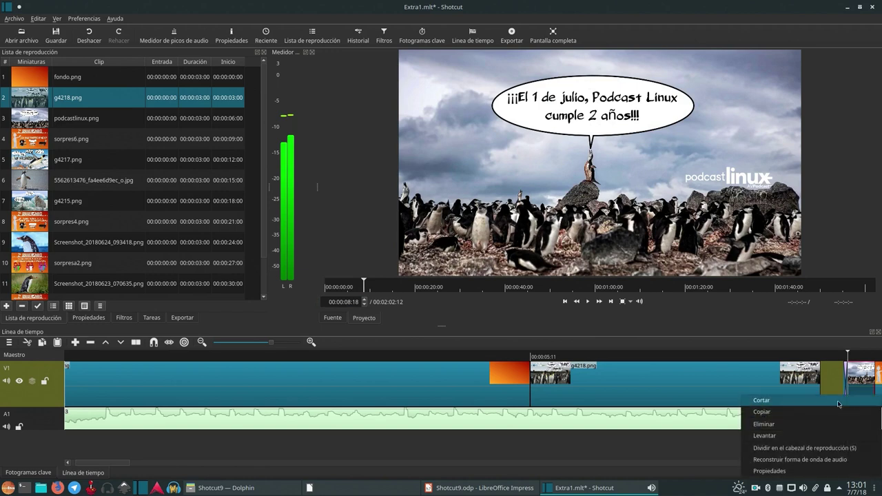
{"action": "left_click", "coordinate": [821, 410]}
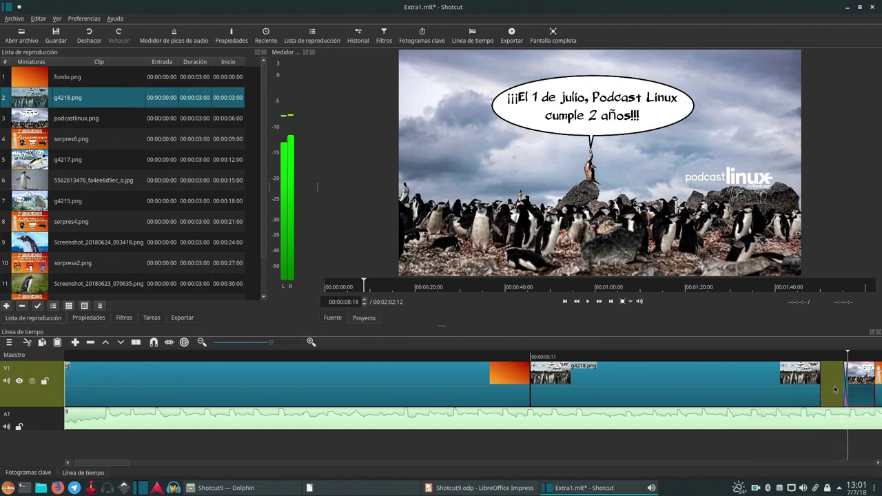
{"action": "key", "text": "Left"}
{"action": "key", "text": "Left"}
{"action": "key", "text": "Left"}
{"action": "key", "text": "Left"}
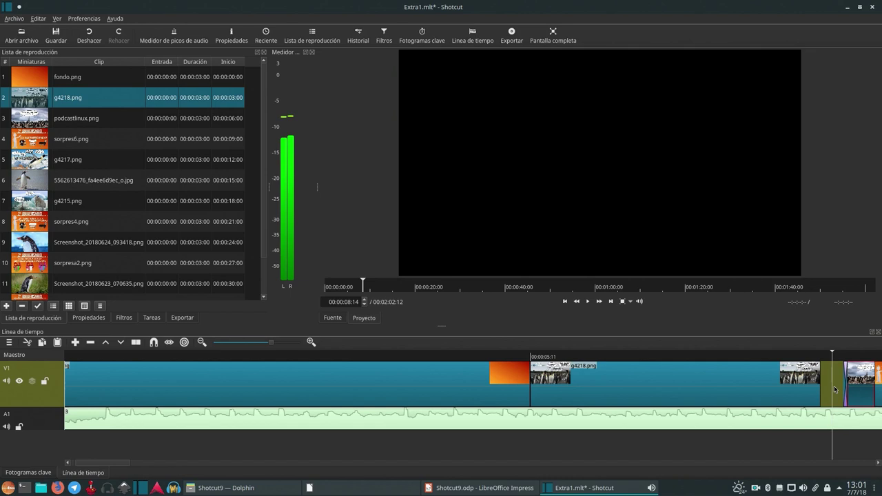
{"action": "key", "text": "ctrl+v"}
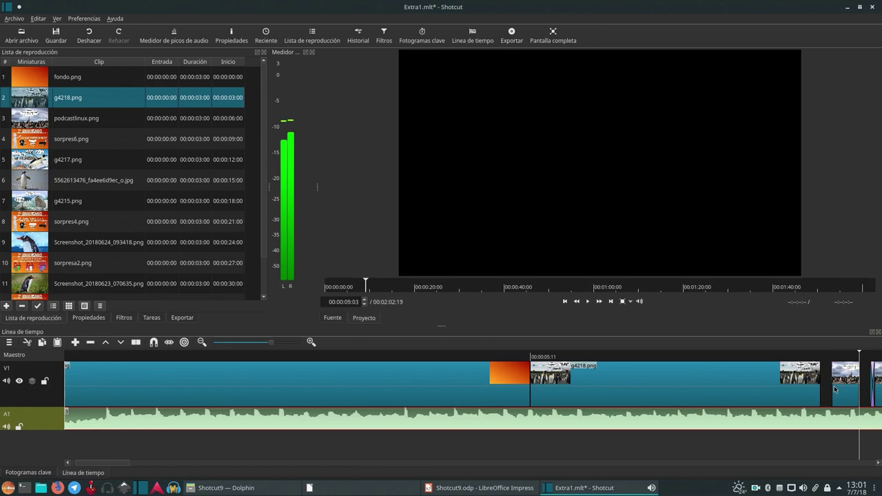
Paste the copied podcastlinux.png fragment onto A1 and undo that paste.
{"action": "key", "text": "ctrl+v"}
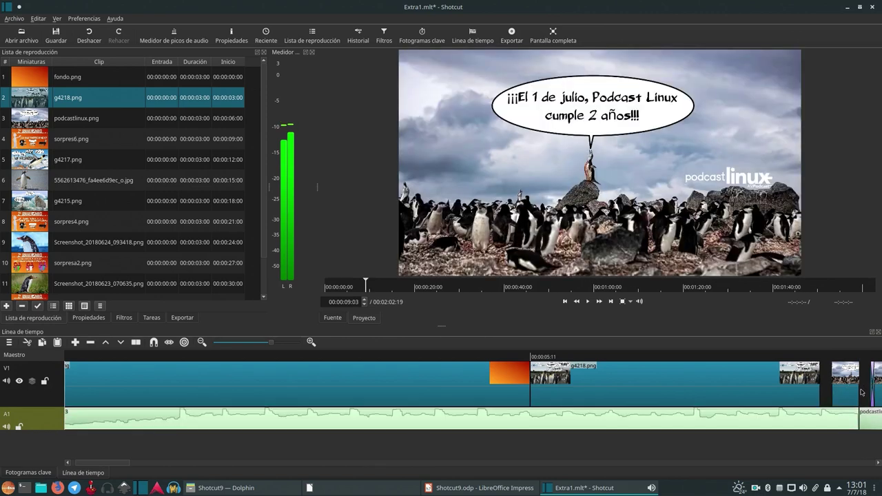
{"action": "key", "text": "ctrl+z"}
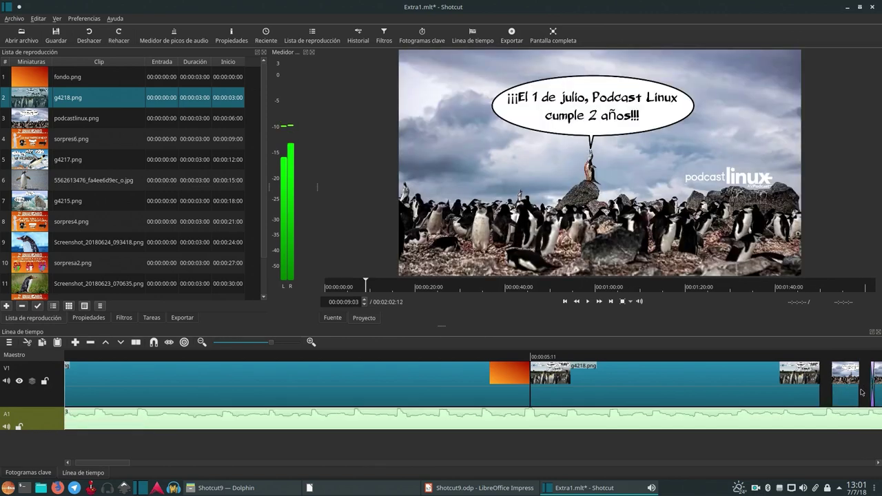
Remove the leftover podcastlinux.png fragment and transition before sorpres6.png, and extend the pasted podcastlinux.png clip to about 3 seconds.
{"action": "left_click", "coordinate": [864, 389]}
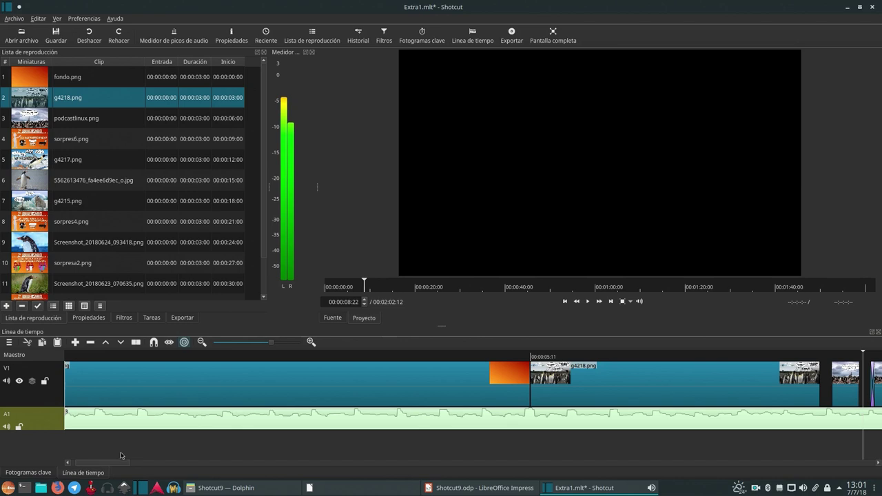
{"action": "left_click_drag", "start_coordinate": [124, 465], "coordinate": [157, 471]}
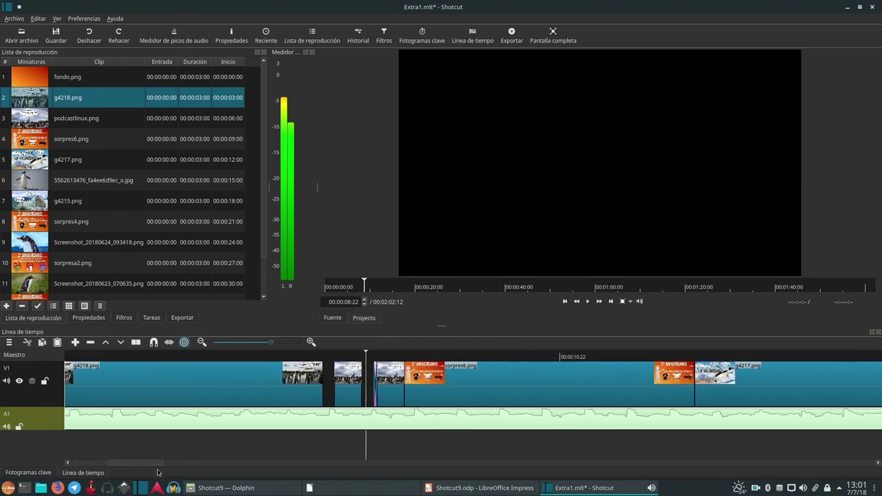
{"action": "left_click", "coordinate": [394, 390]}
{"action": "key", "text": "z"}
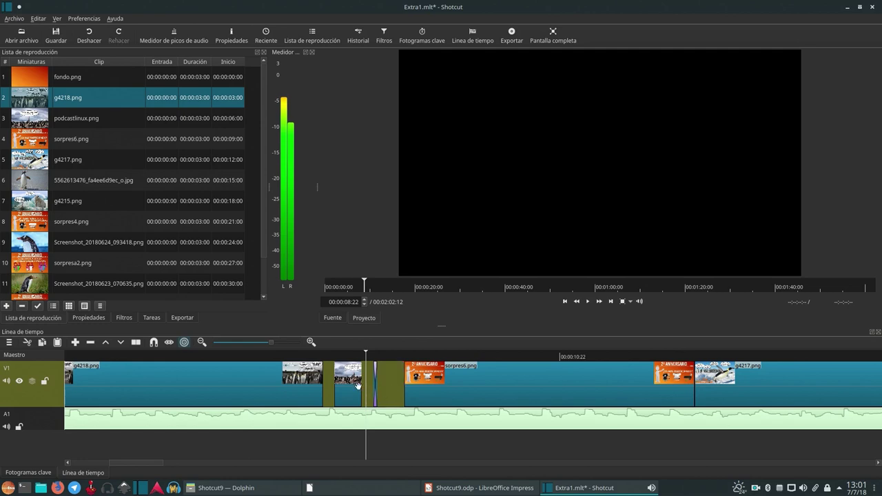
{"action": "key", "text": "z"}
{"action": "left_click_drag", "start_coordinate": [372, 390], "coordinate": [629, 402]}
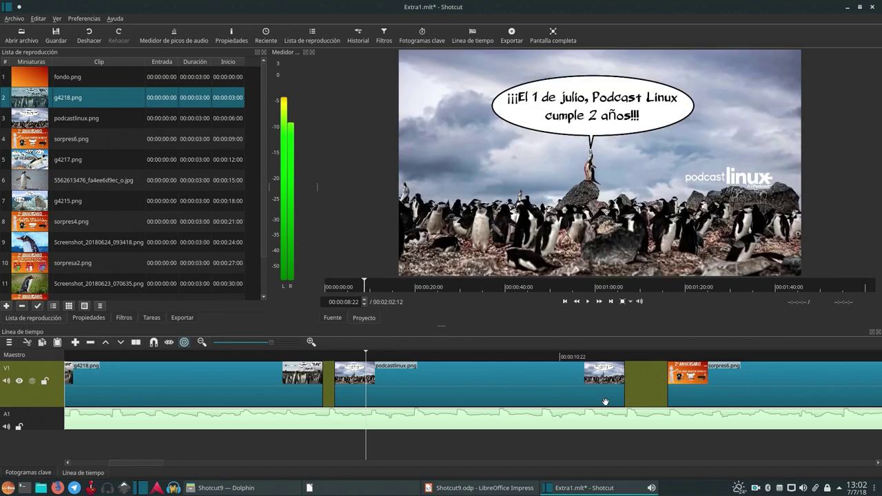
Delete the empty gaps before and after podcastlinux.png on V1.
{"action": "left_click", "coordinate": [330, 381]}
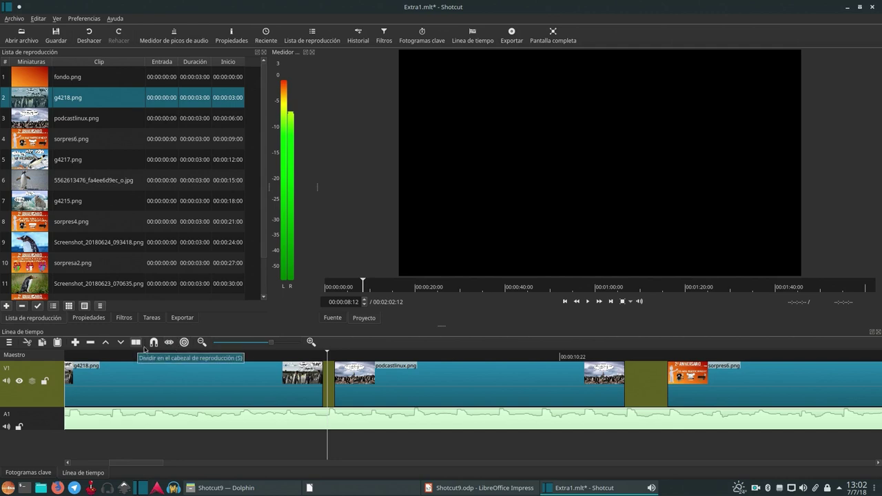
{"action": "right_click", "coordinate": [327, 376]}
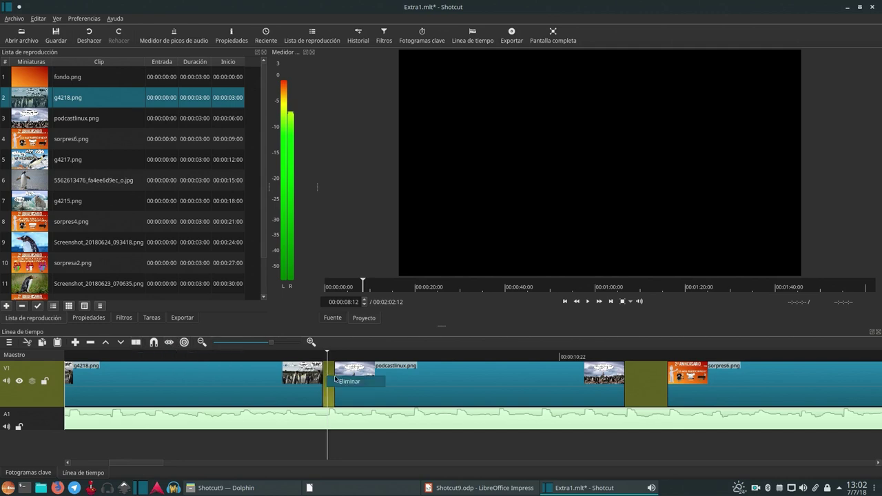
{"action": "left_click", "coordinate": [337, 380]}
{"action": "right_click", "coordinate": [641, 385]}
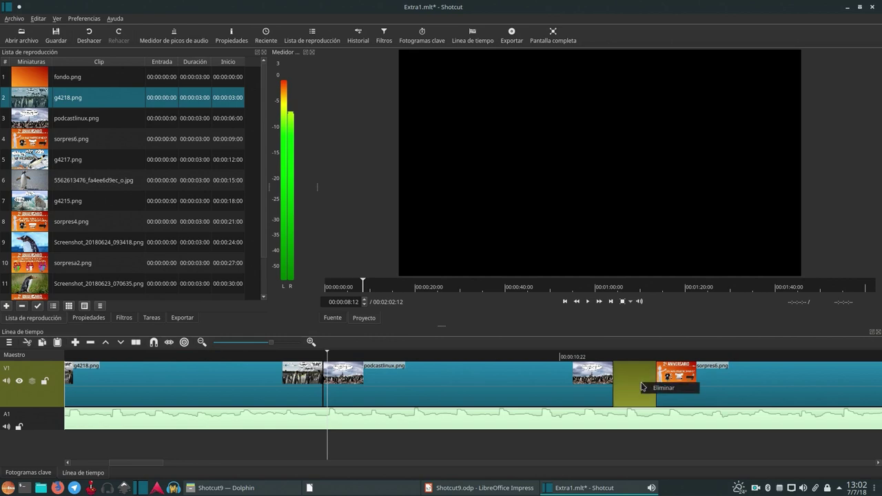
{"action": "left_click", "coordinate": [652, 391]}
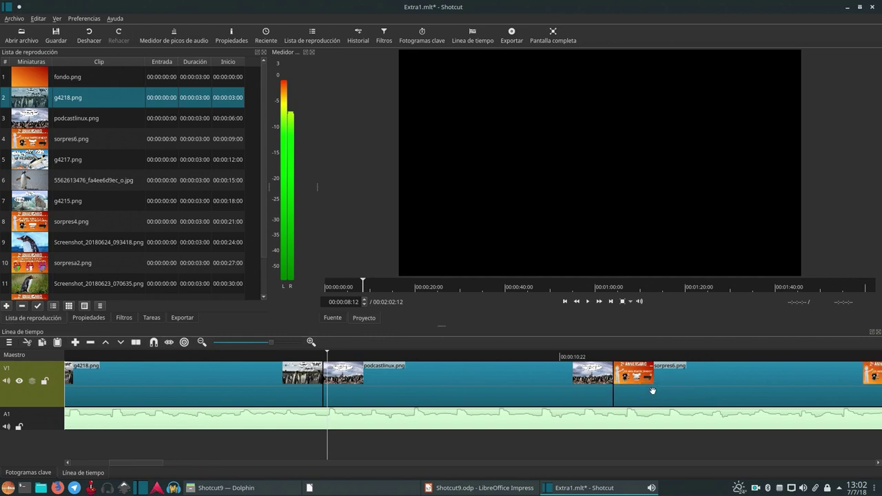
Play the edited slideshow from about 00:00:08:12 to review the image sequence with its music.
{"action": "key", "text": "space"}
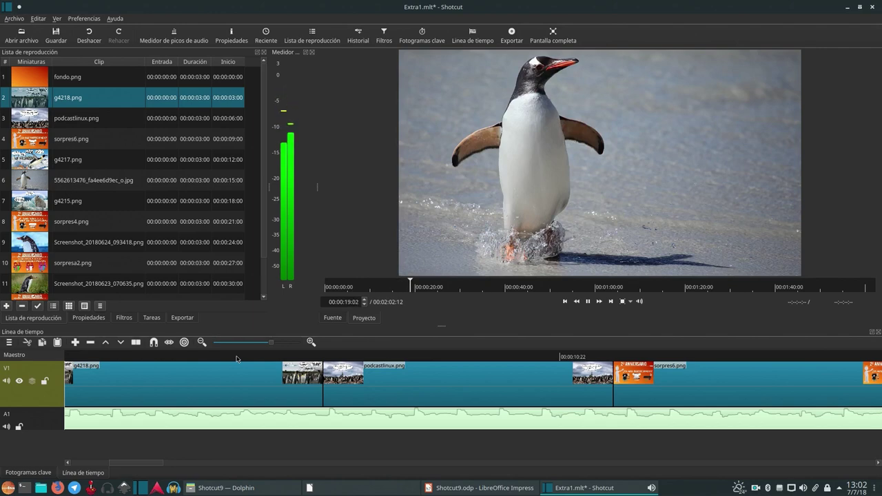
{"action": "left_click", "coordinate": [245, 343]}
{"action": "key", "text": "space"}
{"action": "left_click", "coordinate": [245, 342]}
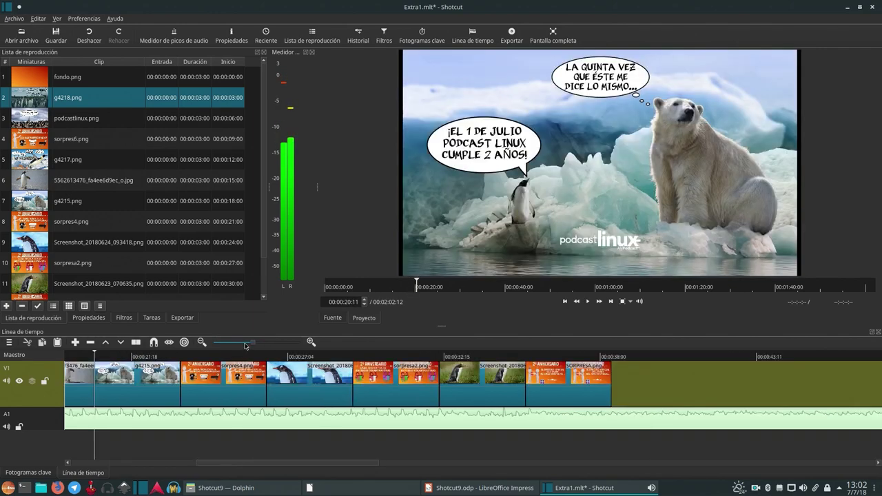
{"action": "key", "text": "space"}
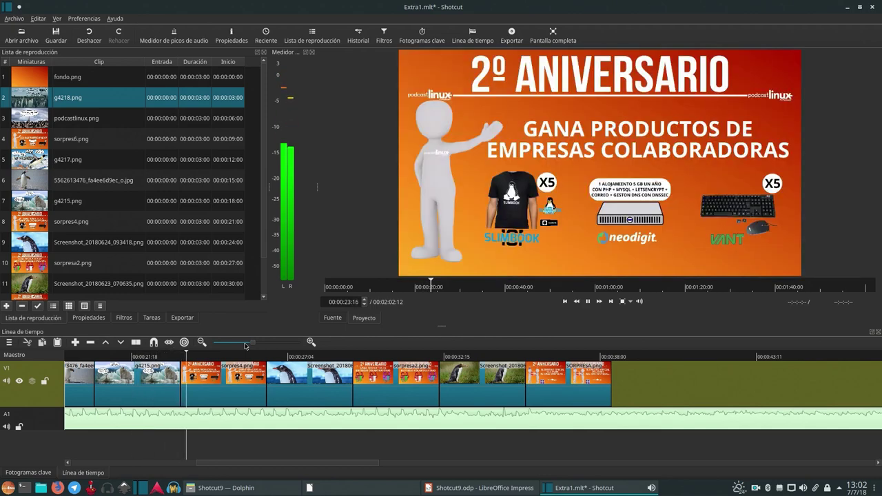
{"action": "key", "text": "space"}
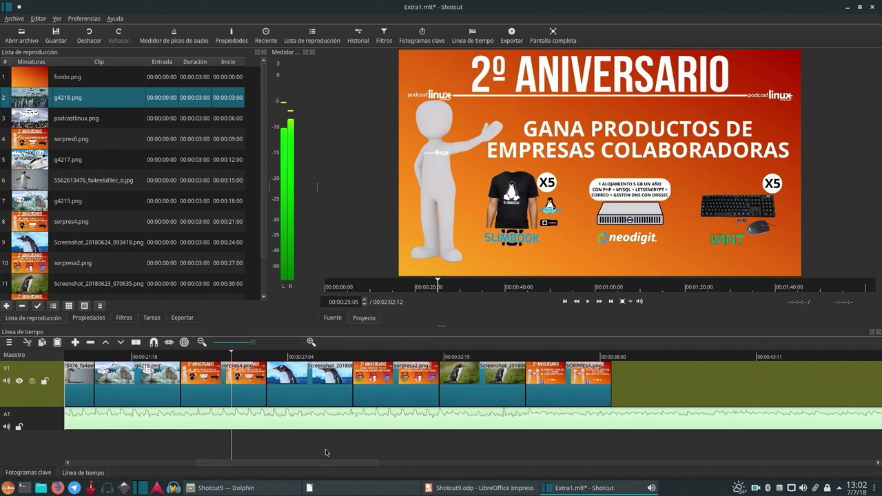
{"action": "left_click_drag", "start_coordinate": [336, 466], "coordinate": [170, 449]}
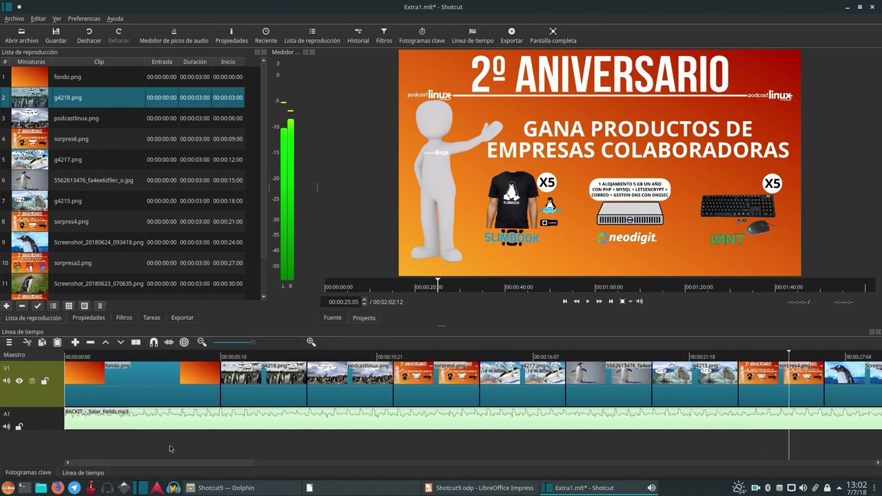
Add a short video fade-in at the start of the opening fondo.png clip on V1.
{"action": "left_click", "coordinate": [265, 396]}
{"action": "left_click_drag", "start_coordinate": [264, 397], "coordinate": [268, 400]}
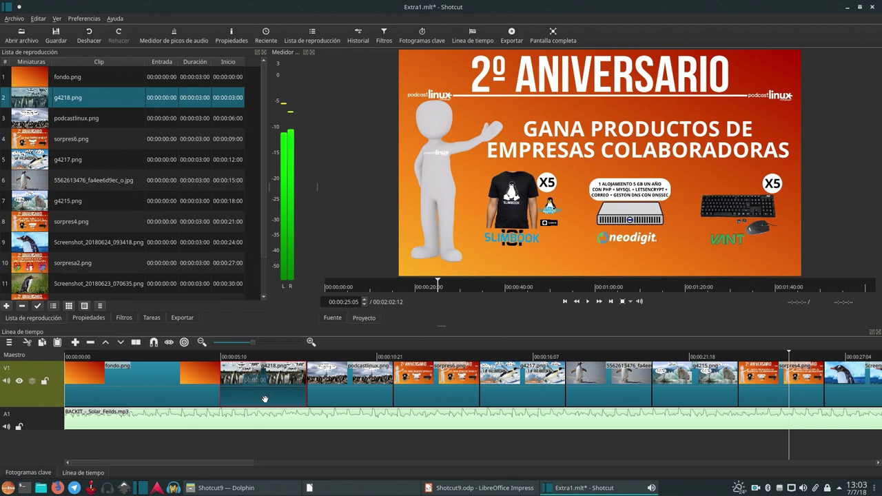
{"action": "left_click", "coordinate": [124, 374]}
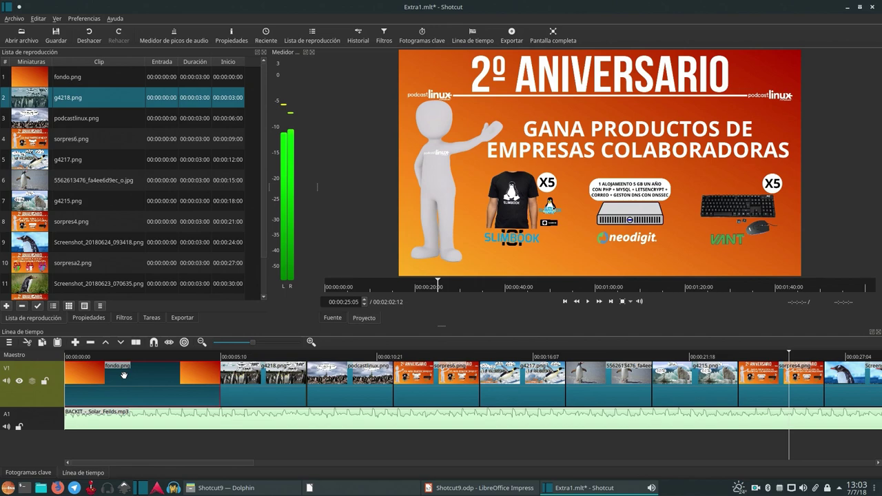
{"action": "left_click", "coordinate": [69, 366]}
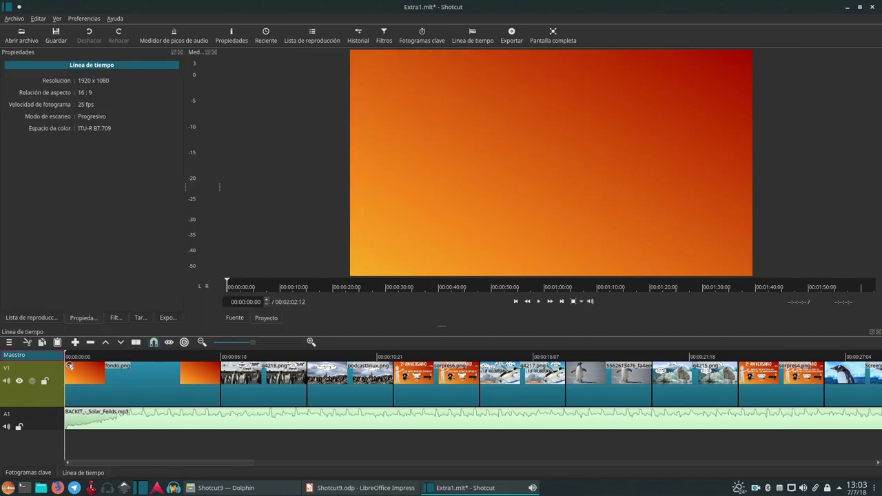
{"action": "left_click_drag", "start_coordinate": [73, 368], "coordinate": [85, 374]}
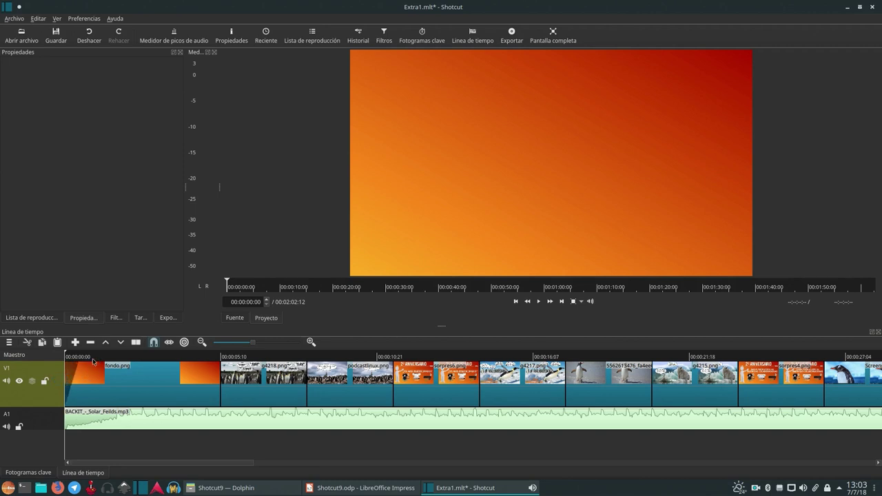
Split fondo.png so that its first piece is about 2 seconds long, and lengthen that piece's fade-in.
{"action": "left_click", "coordinate": [94, 357]}
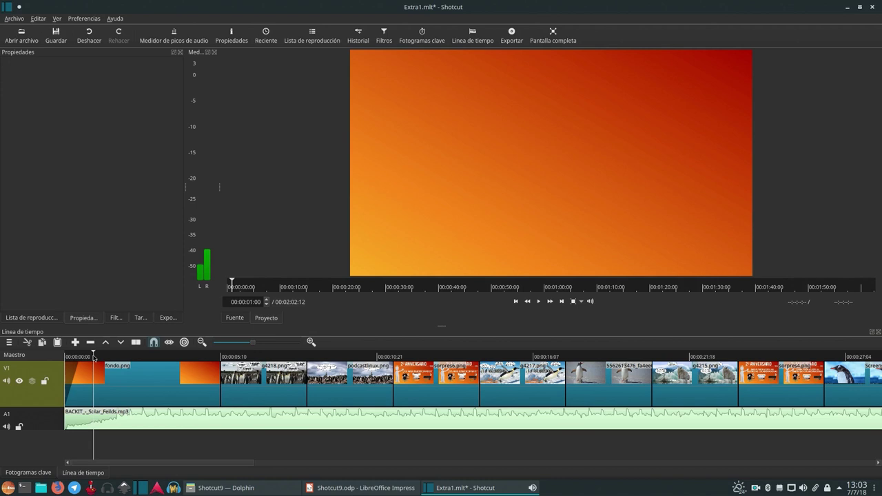
{"action": "left_click", "coordinate": [101, 394]}
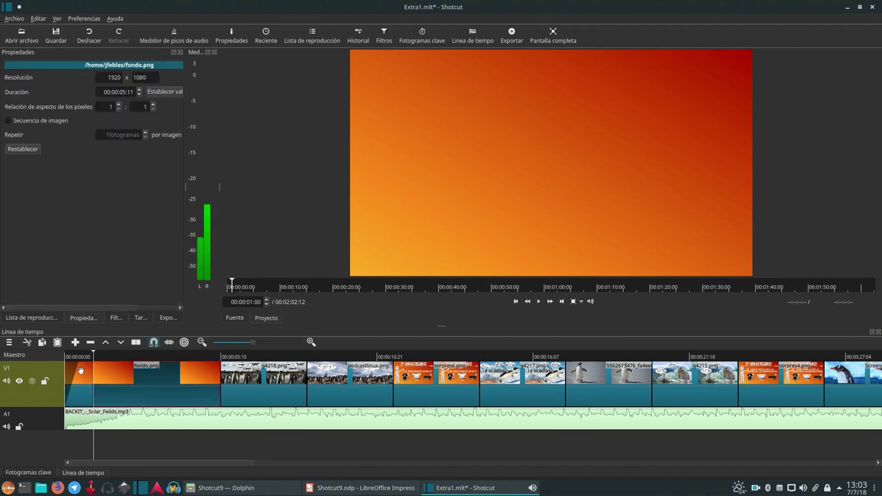
{"action": "key", "text": "space"}
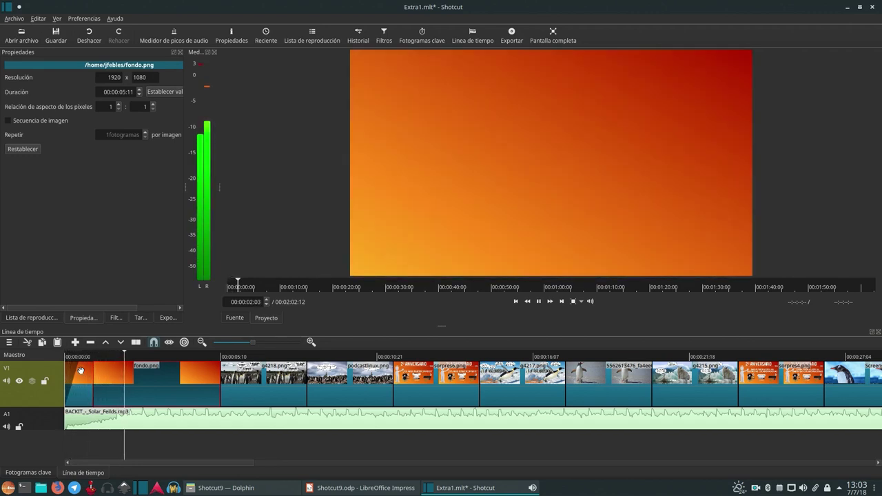
{"action": "left_click_drag", "start_coordinate": [96, 392], "coordinate": [124, 391]}
{"action": "left_click_drag", "start_coordinate": [79, 365], "coordinate": [93, 383]}
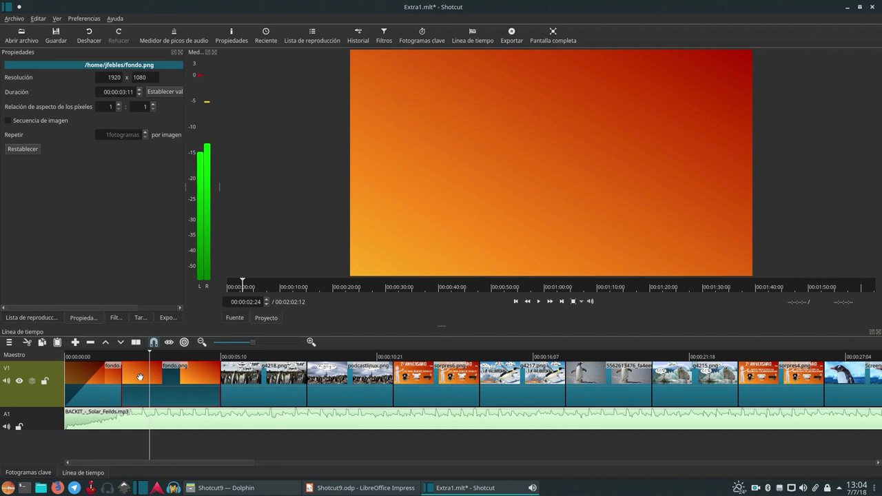
Add the Texto video filter to the second fondo.png piece on V1.
{"action": "left_click", "coordinate": [114, 318]}
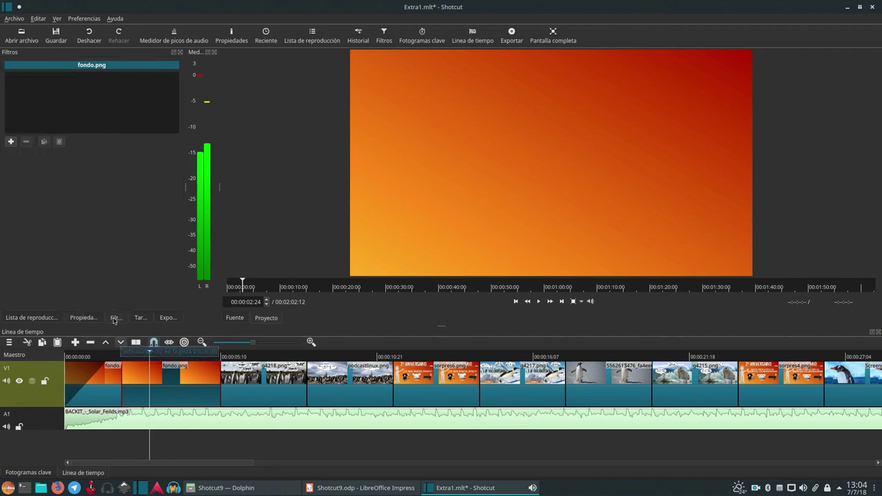
{"action": "left_click", "coordinate": [11, 142]}
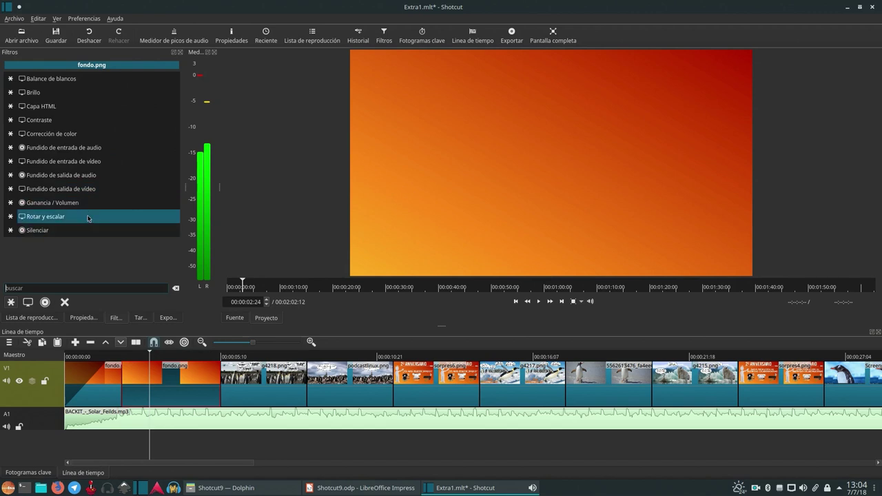
{"action": "left_click", "coordinate": [28, 302]}
{"action": "scroll", "coordinate": [100, 207], "scroll_direction": "down", "scroll_amount": 8}
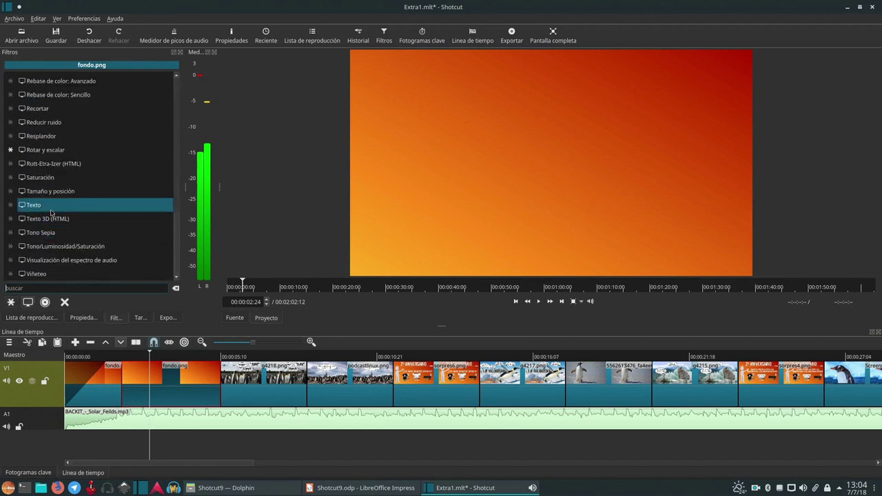
{"action": "left_click", "coordinate": [51, 207]}
Replace the filter's placeholder text with the lines "2 AÑOS CON" and "PODCAST LINUX", and set its vertical alignment to Mitad.
{"action": "double_click", "coordinate": [86, 171]}
{"action": "triple_click", "coordinate": [86, 171]}
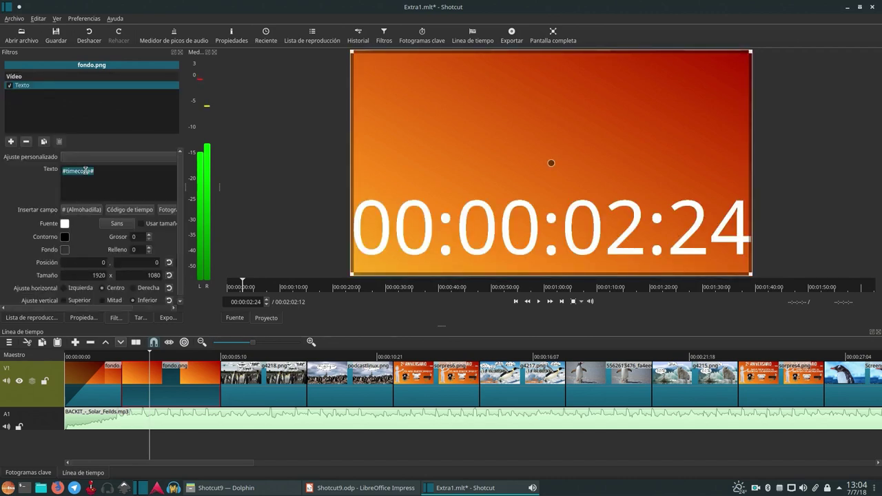
{"action": "type", "text": "2 a"}
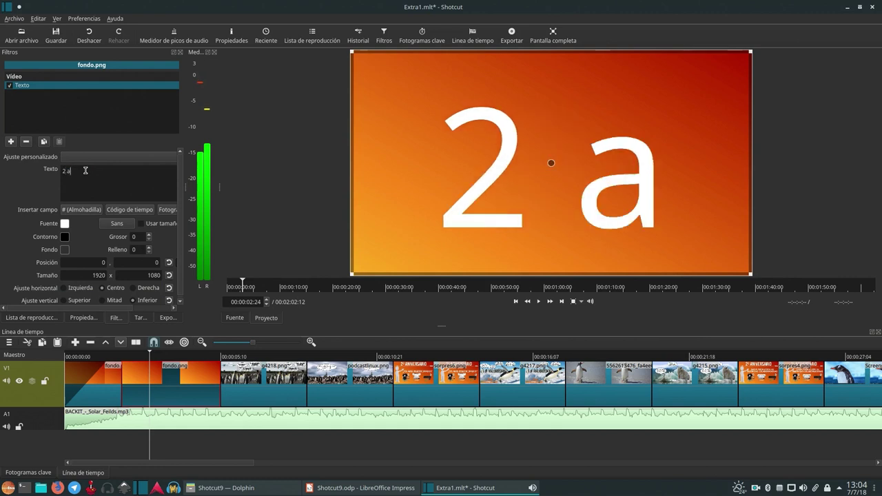
{"action": "key", "text": "BackSpace"}
{"action": "type", "text": "AÑO"}
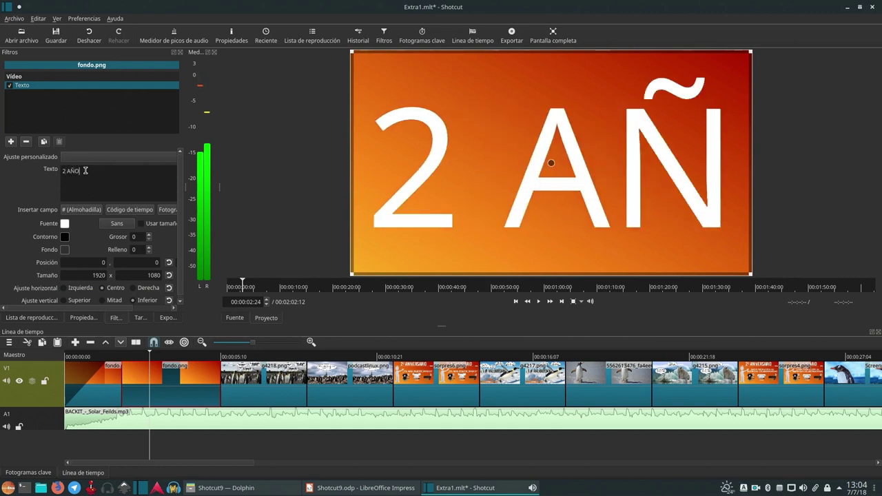
{"action": "type", "text": "S CON"}
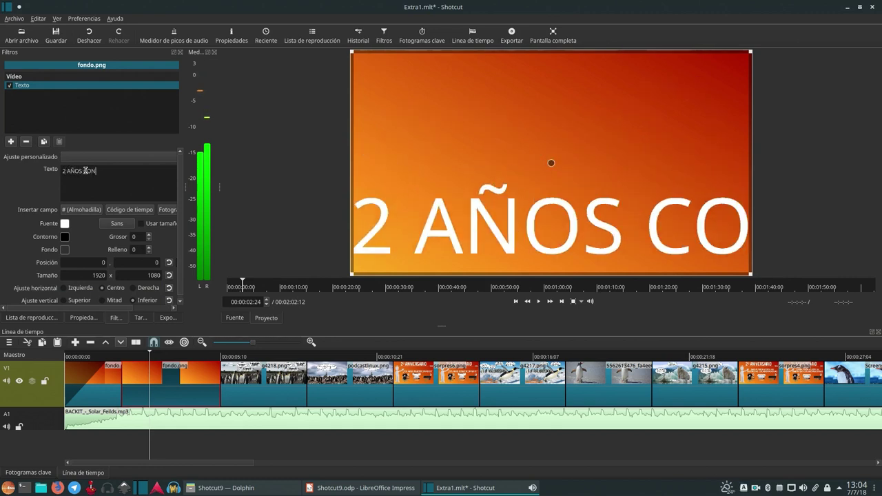
{"action": "key", "text": "Return"}
{"action": "type", "text": "PO"}
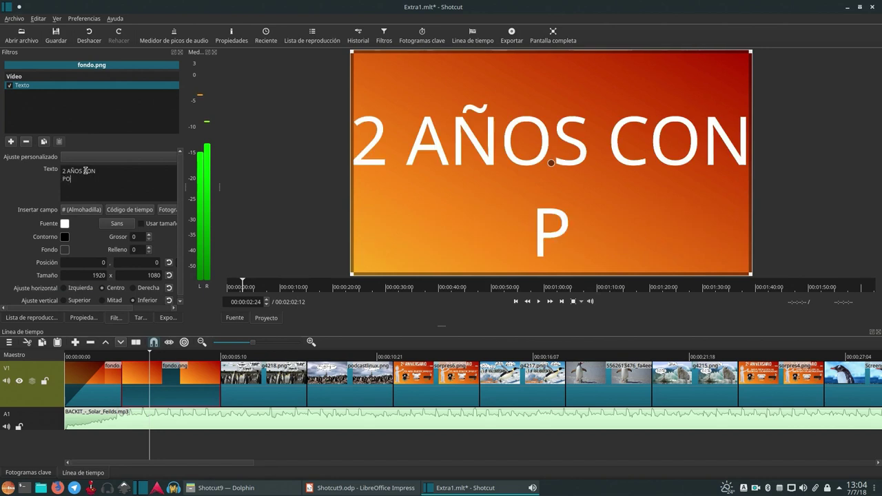
{"action": "type", "text": "DCAST LINUX"}
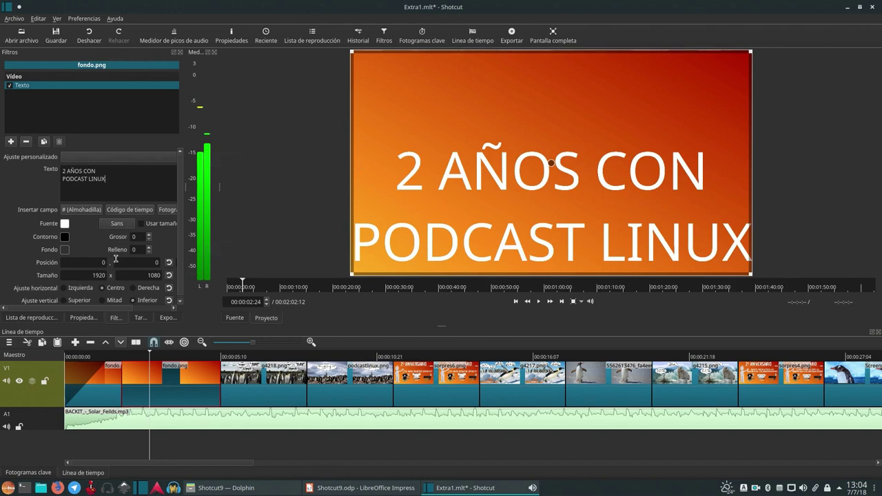
{"action": "scroll", "coordinate": [123, 257], "scroll_direction": "down", "scroll_amount": 1}
{"action": "left_click", "coordinate": [102, 297]}
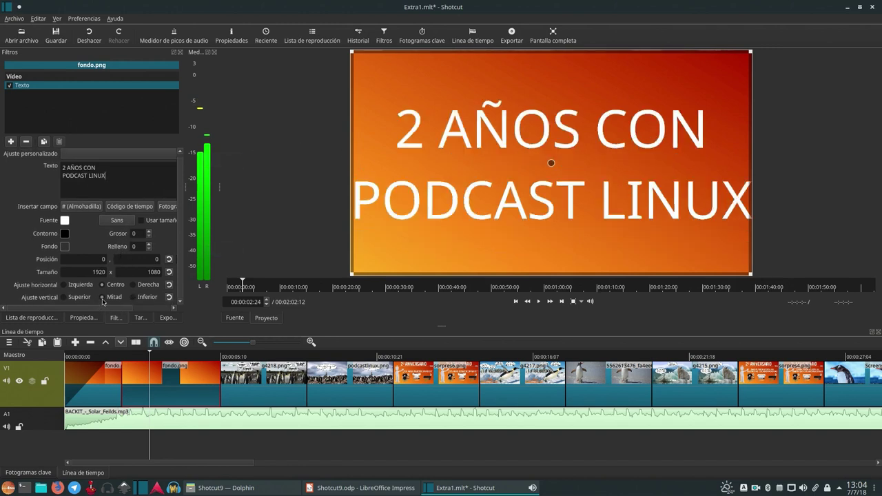
Set the title's font to The Led Display St after trying Special Elite, Ubuntu Condensed and Tiza.
{"action": "left_click", "coordinate": [117, 220]}
{"action": "scroll", "coordinate": [381, 180], "scroll_direction": "down", "scroll_amount": 2}
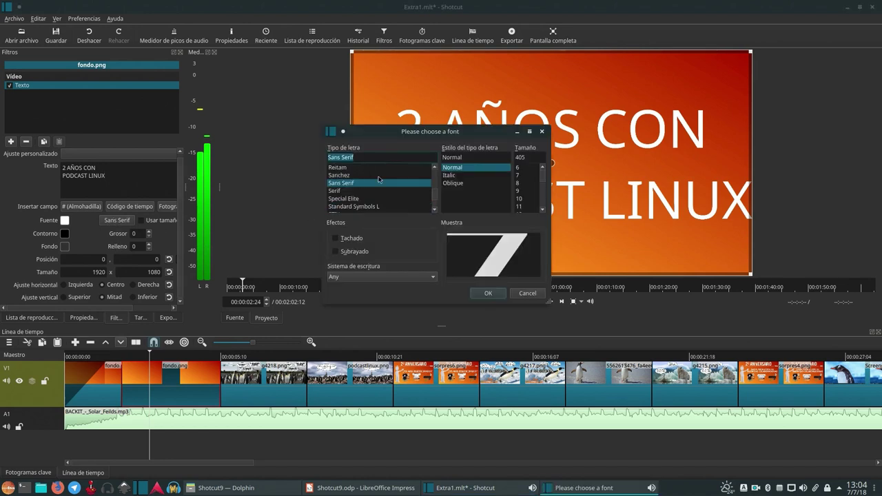
{"action": "left_click", "coordinate": [370, 183]}
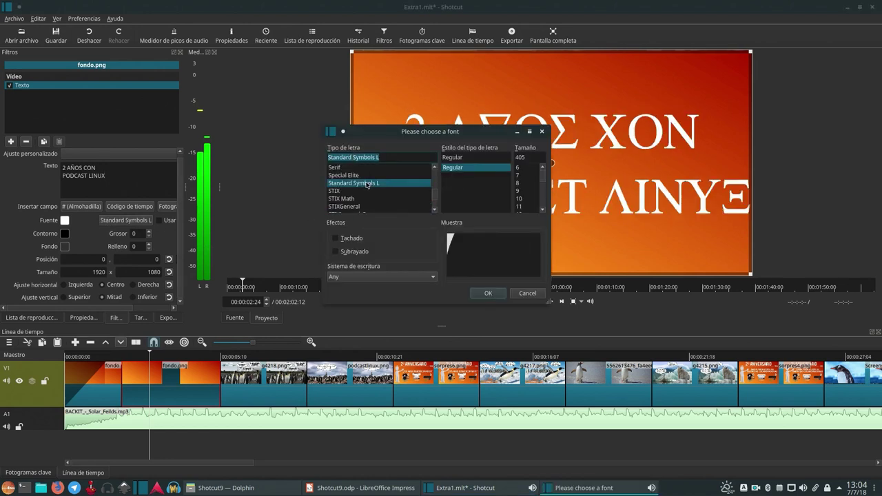
{"action": "left_click", "coordinate": [355, 176]}
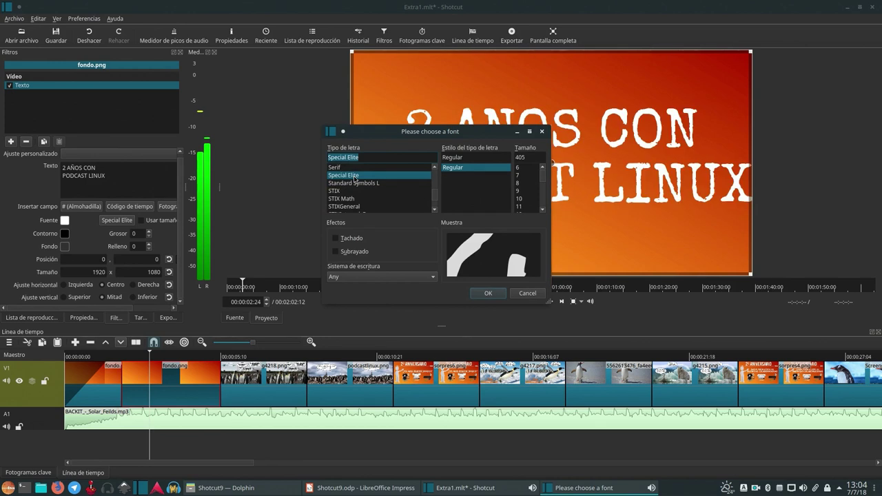
{"action": "scroll", "coordinate": [367, 190], "scroll_direction": "down", "scroll_amount": 1}
{"action": "scroll", "coordinate": [366, 190], "scroll_direction": "down", "scroll_amount": 5}
{"action": "scroll", "coordinate": [366, 190], "scroll_direction": "down", "scroll_amount": 2}
{"action": "left_click", "coordinate": [360, 191]}
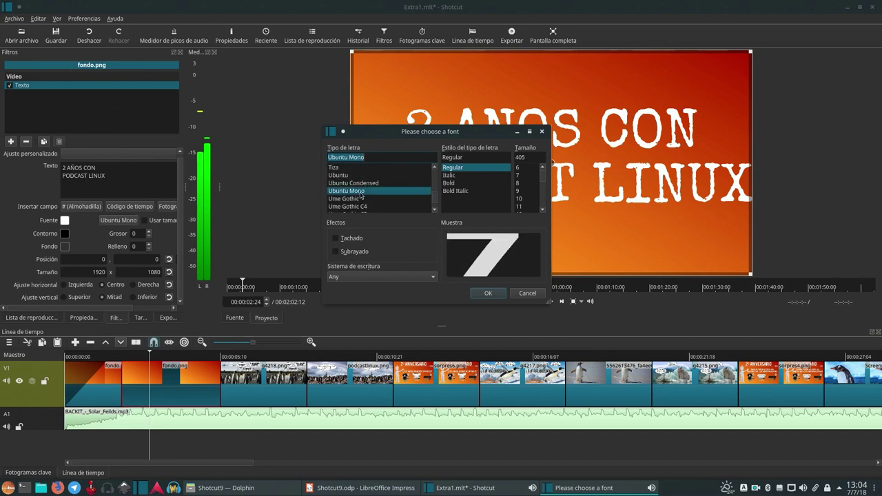
{"action": "left_click", "coordinate": [361, 183]}
{"action": "scroll", "coordinate": [373, 187], "scroll_direction": "down", "scroll_amount": 6}
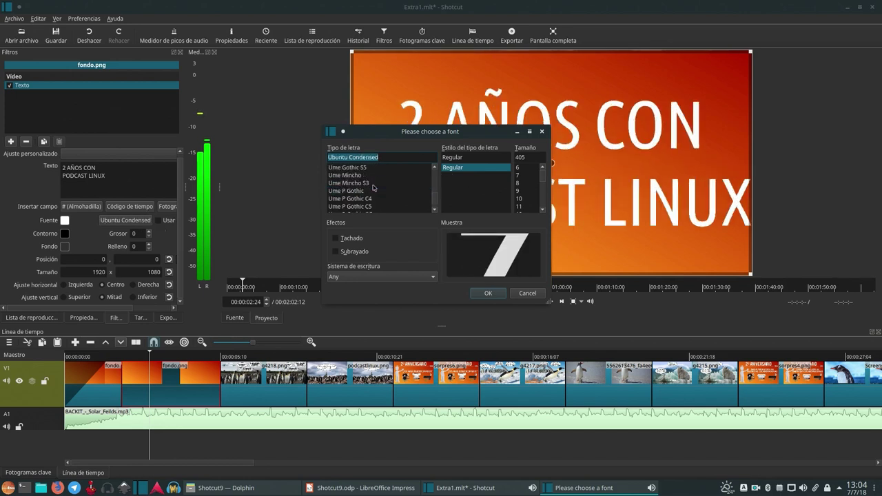
{"action": "scroll", "coordinate": [373, 187], "scroll_direction": "up", "scroll_amount": 8}
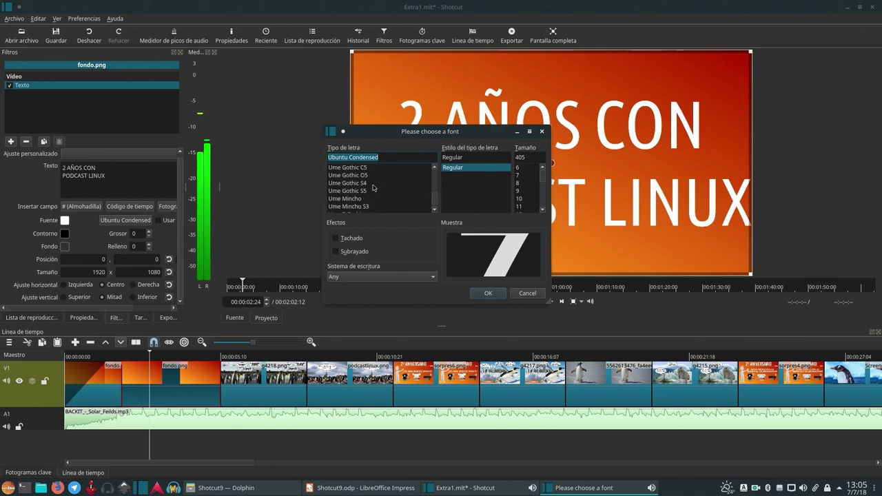
{"action": "scroll", "coordinate": [373, 187], "scroll_direction": "down", "scroll_amount": 1}
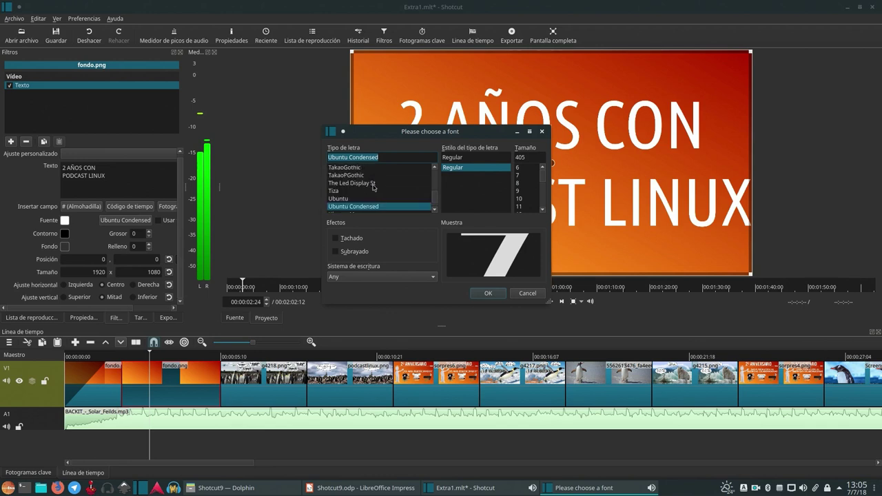
{"action": "left_click", "coordinate": [339, 193]}
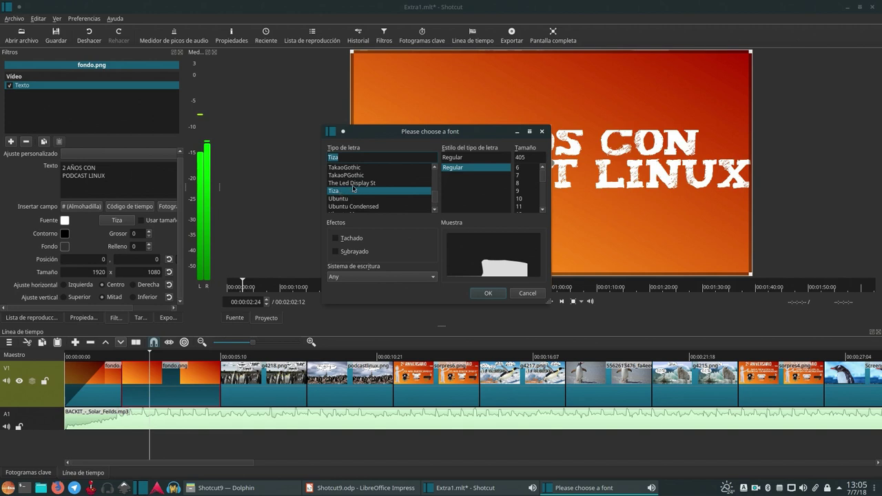
{"action": "left_click", "coordinate": [352, 184]}
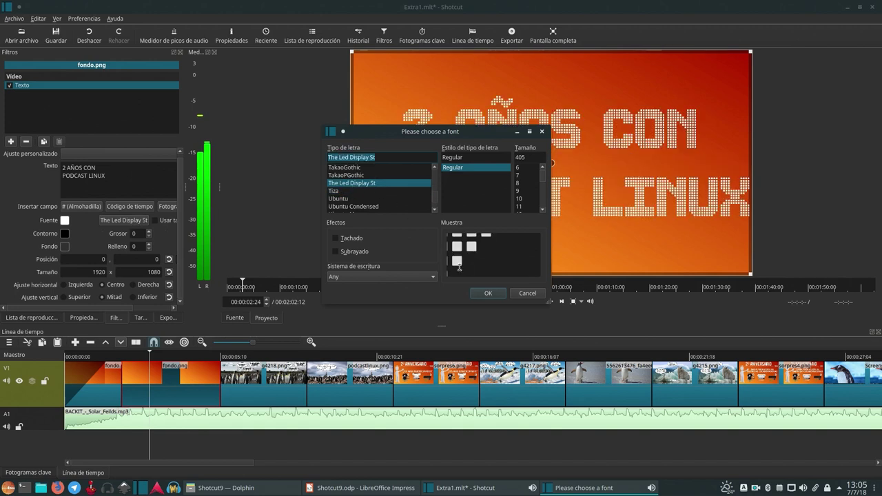
{"action": "left_click", "coordinate": [488, 292]}
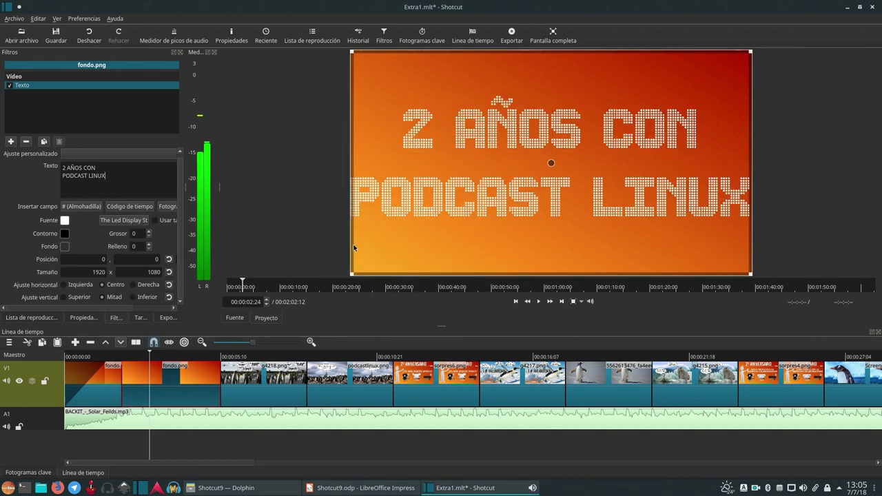
Shrink the title's text box to about 1815 x 986 and recenter it in the frame at about position 44, 35.
{"action": "left_click_drag", "start_coordinate": [356, 274], "coordinate": [373, 254]}
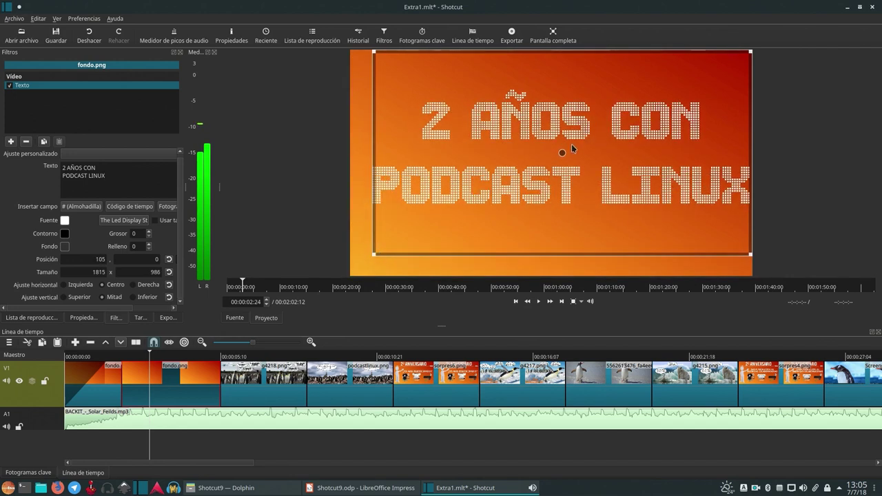
{"action": "left_click_drag", "start_coordinate": [560, 154], "coordinate": [543, 161]}
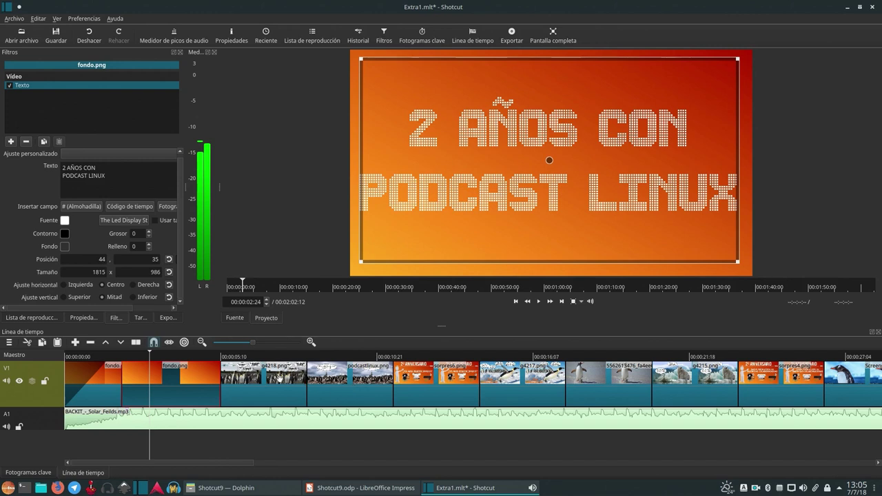
Play the slideshow from the start to review the opening fade-in and the title.
{"action": "left_click", "coordinate": [97, 355]}
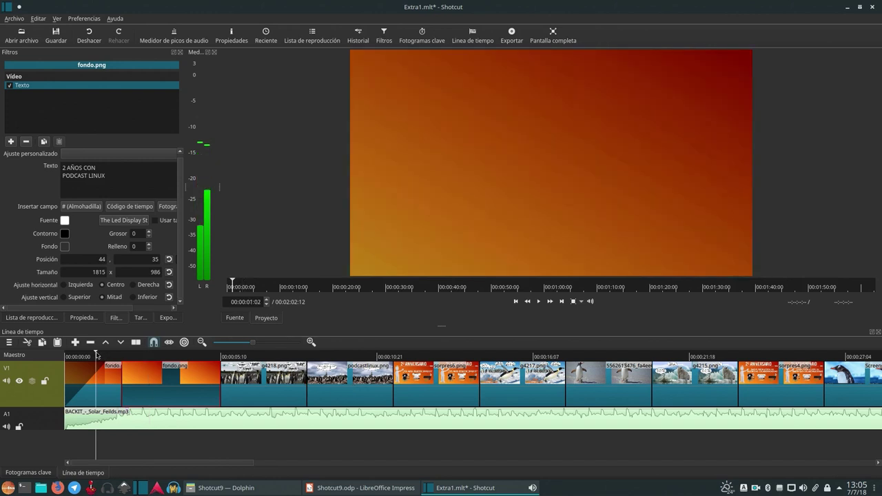
{"action": "key", "text": "Home"}
{"action": "key", "text": "space"}
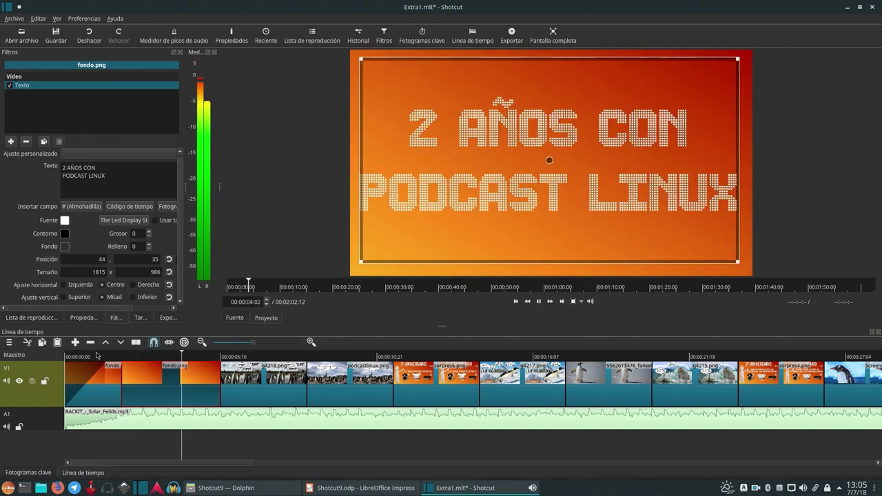
{"action": "key", "text": "space"}
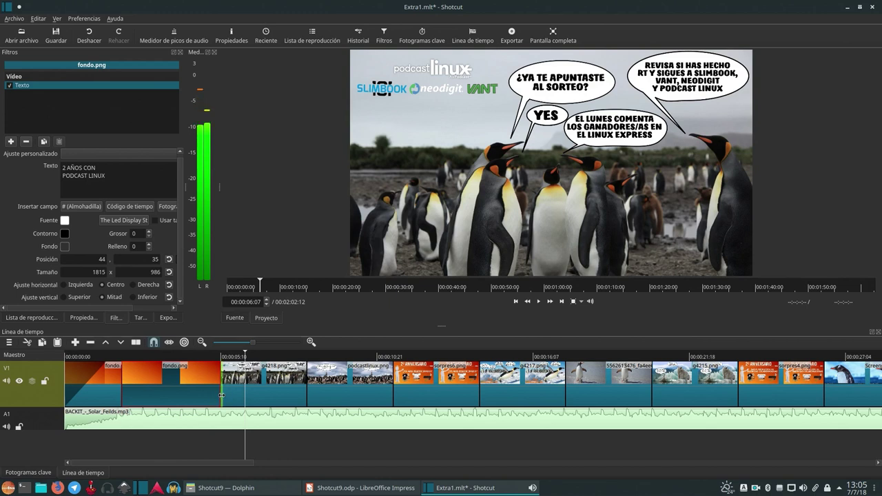
Create a short transition on V1 by overlapping the start of g4218.png onto the end of the titled fondo.png clip.
{"action": "left_click", "coordinate": [215, 356]}
{"action": "scroll", "coordinate": [240, 349], "scroll_direction": "up", "scroll_amount": 2}
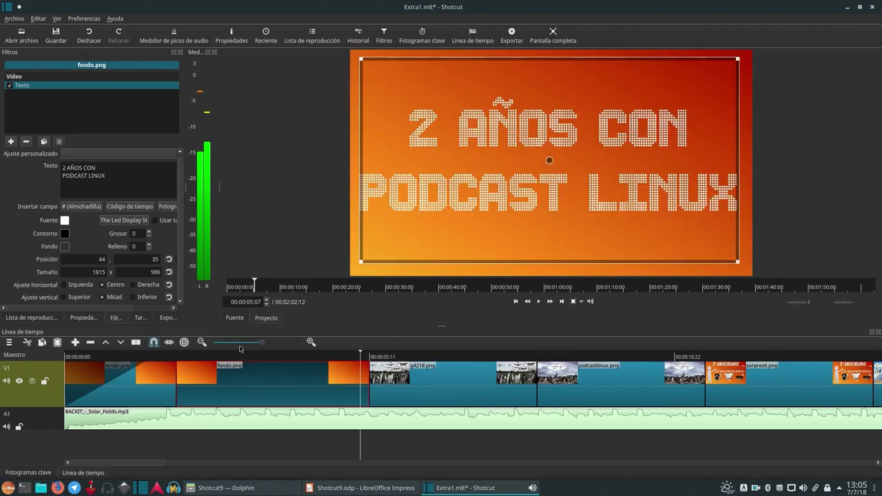
{"action": "left_click_drag", "start_coordinate": [589, 392], "coordinate": [608, 392]}
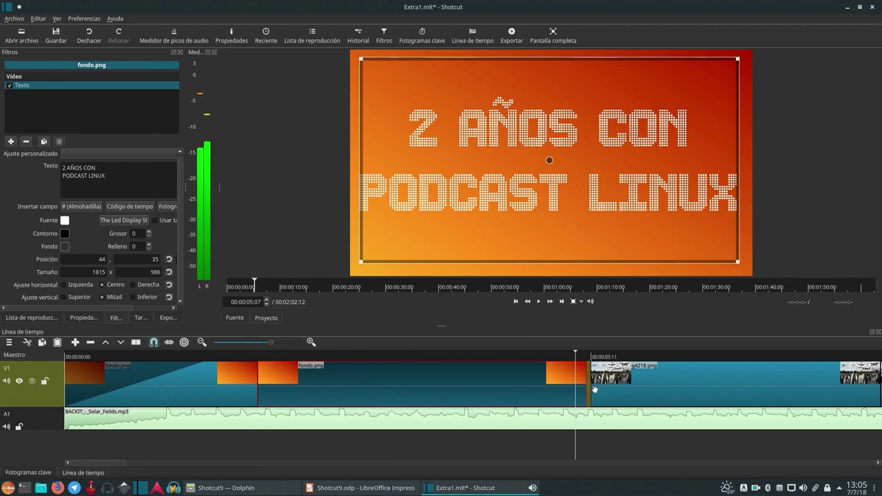
{"action": "left_click_drag", "start_coordinate": [585, 388], "coordinate": [613, 385]}
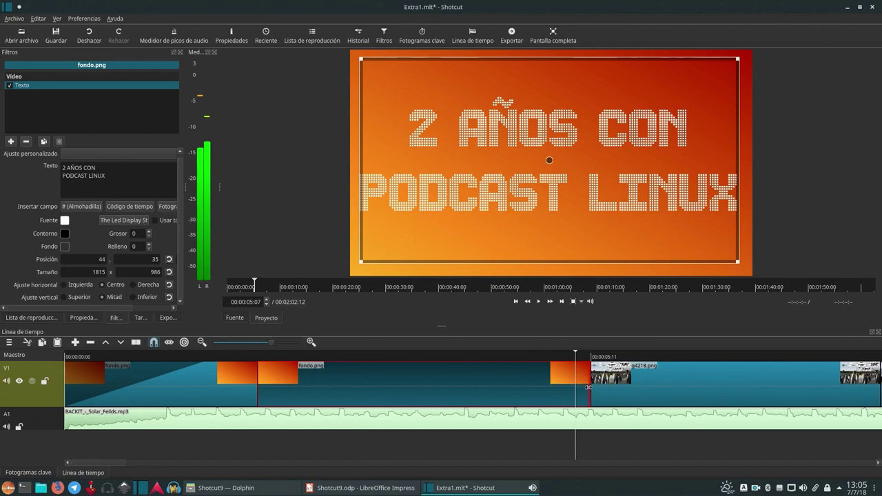
{"action": "left_click", "coordinate": [622, 391]}
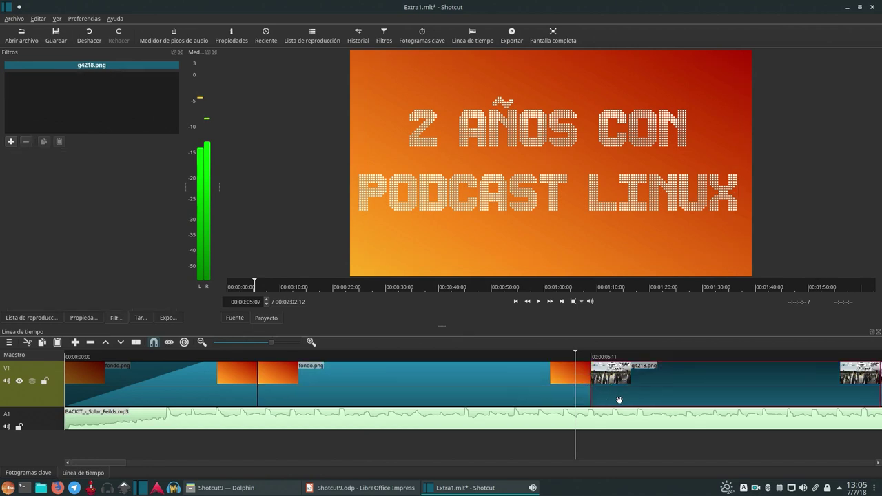
{"action": "left_click_drag", "start_coordinate": [614, 400], "coordinate": [601, 399]}
Play the transition from the title clip into g4218.png twice to review it.
{"action": "left_click", "coordinate": [544, 353]}
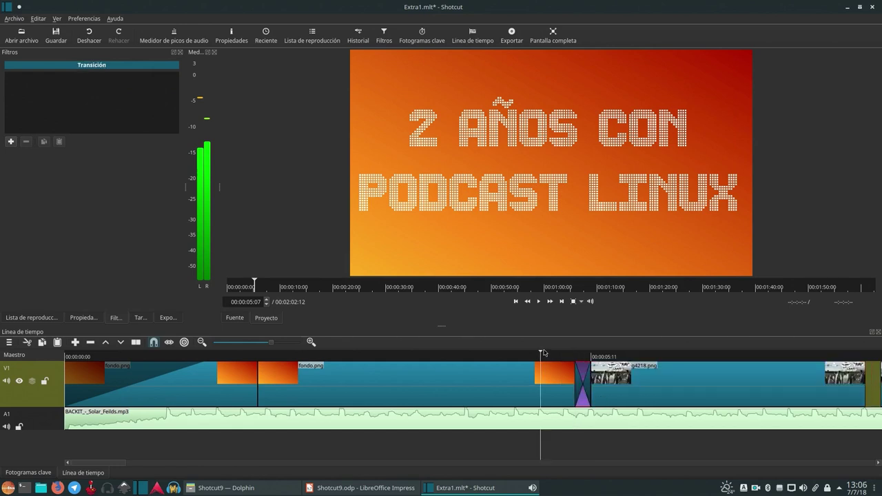
{"action": "key", "text": "space"}
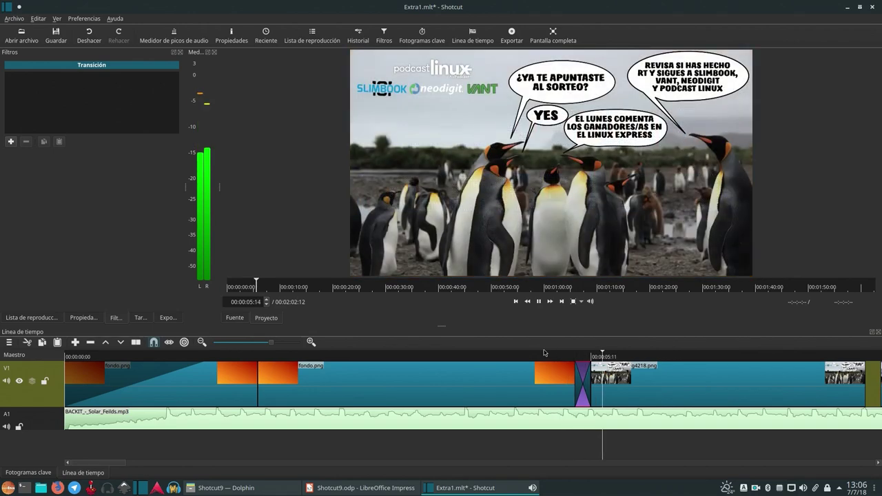
{"action": "left_click", "coordinate": [525, 353]}
{"action": "key", "text": "space"}
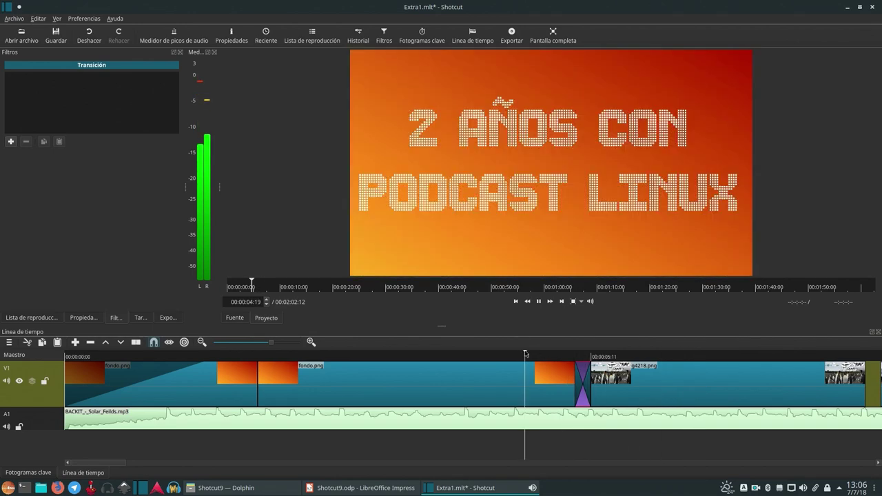
{"action": "key", "text": "space"}
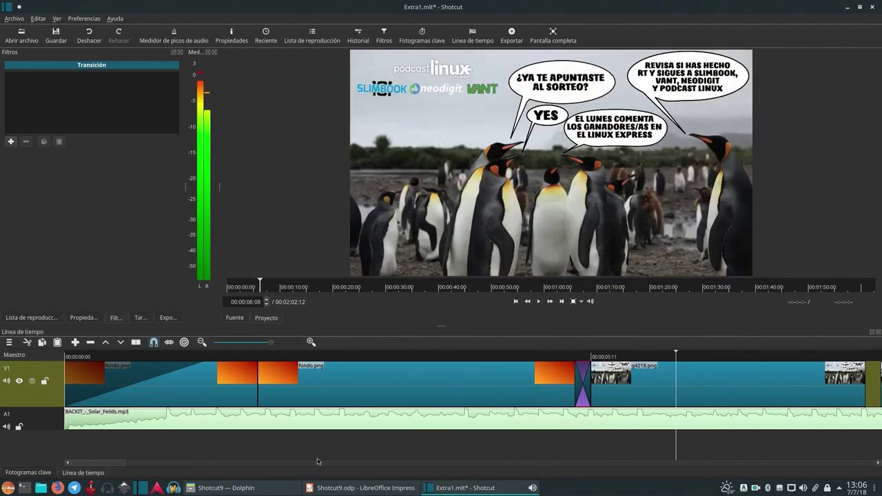
Remove the gap between g4218.png and podcastlinux.png on V1, and play across the cut.
{"action": "left_click", "coordinate": [255, 342]}
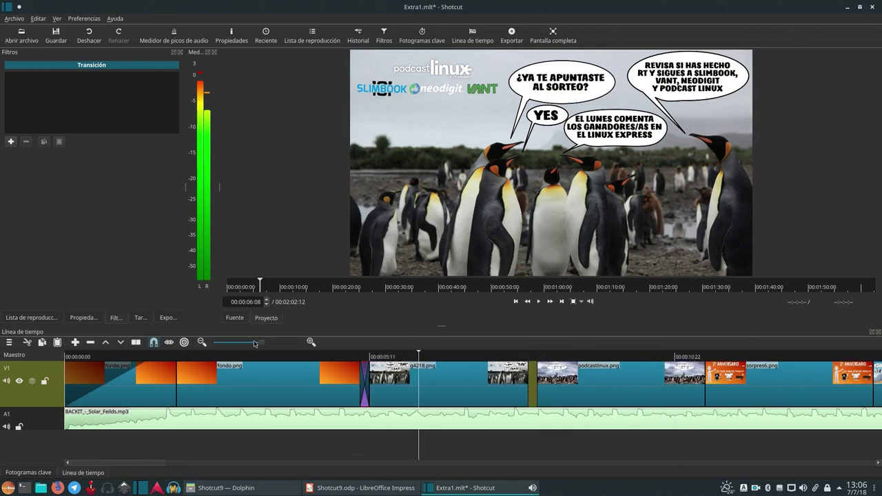
{"action": "right_click", "coordinate": [532, 386]}
{"action": "left_click", "coordinate": [551, 388]}
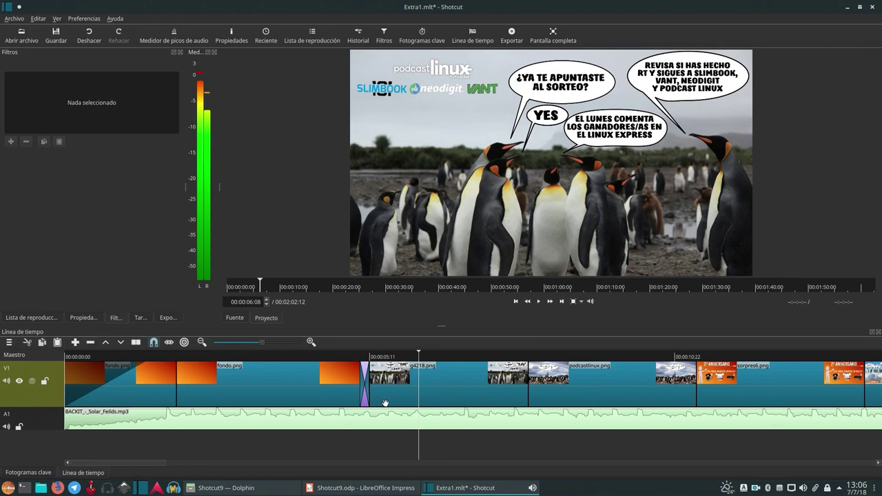
{"action": "key", "text": "space"}
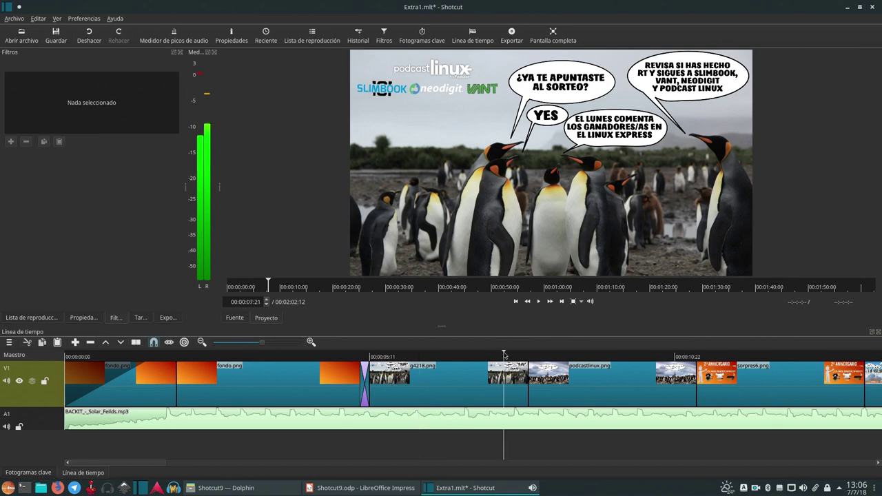
{"action": "key", "text": "space"}
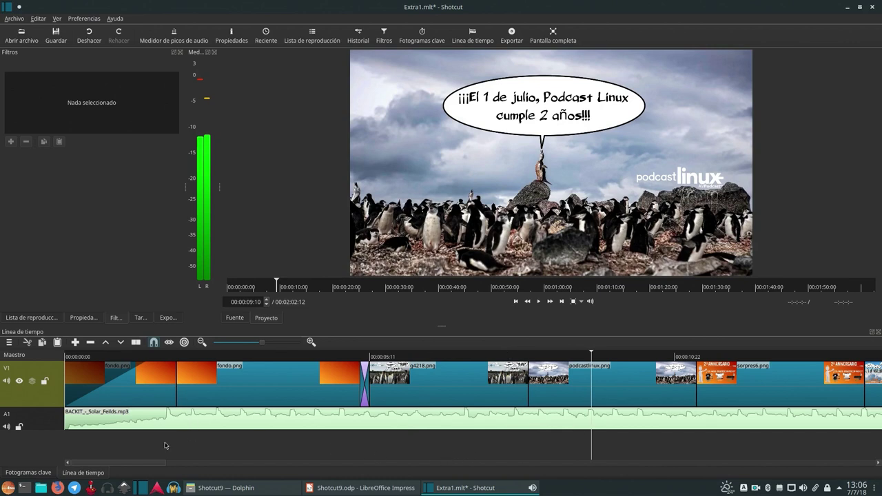
Overlap sorpres4.png onto the end of g4215.png to create a transition, and remove the gap left after sorpres4.png.
{"action": "left_click_drag", "start_coordinate": [145, 465], "coordinate": [240, 478]}
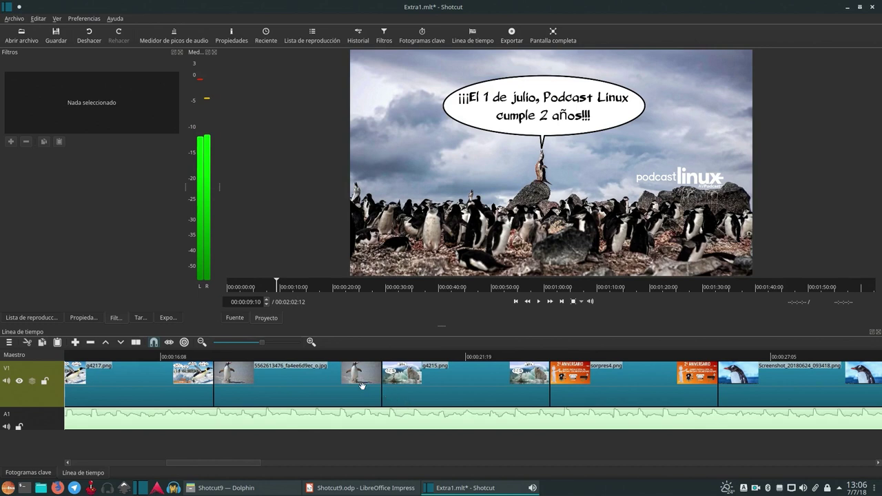
{"action": "left_click", "coordinate": [617, 383]}
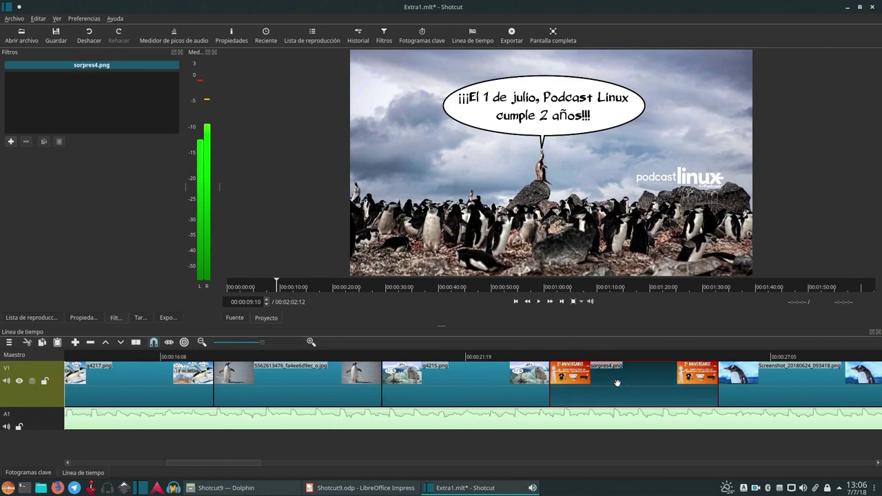
{"action": "left_click_drag", "start_coordinate": [617, 382], "coordinate": [603, 383]}
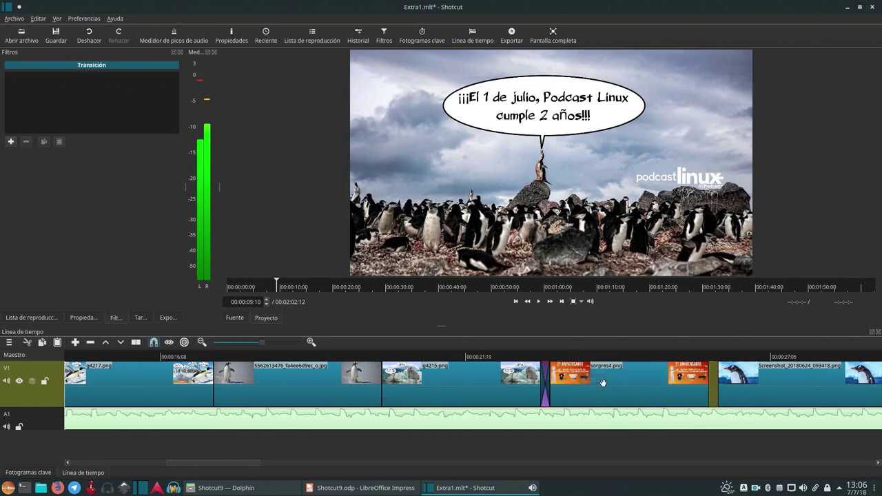
{"action": "right_click", "coordinate": [716, 389]}
{"action": "left_click", "coordinate": [725, 393]}
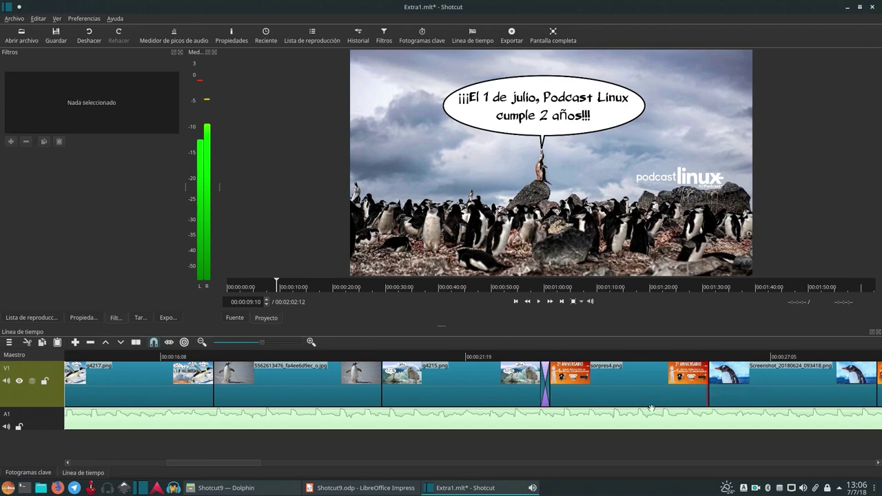
{"action": "left_click", "coordinate": [527, 357]}
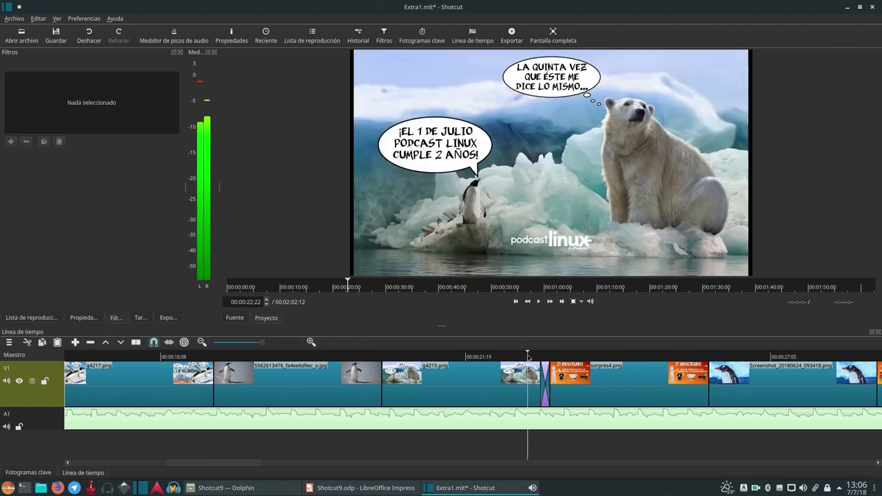
Add the Tamaño y posición filter to g4215.png and enlarge the image to about 2060 x 1181 at position -11, -4.
{"action": "left_click", "coordinate": [492, 382]}
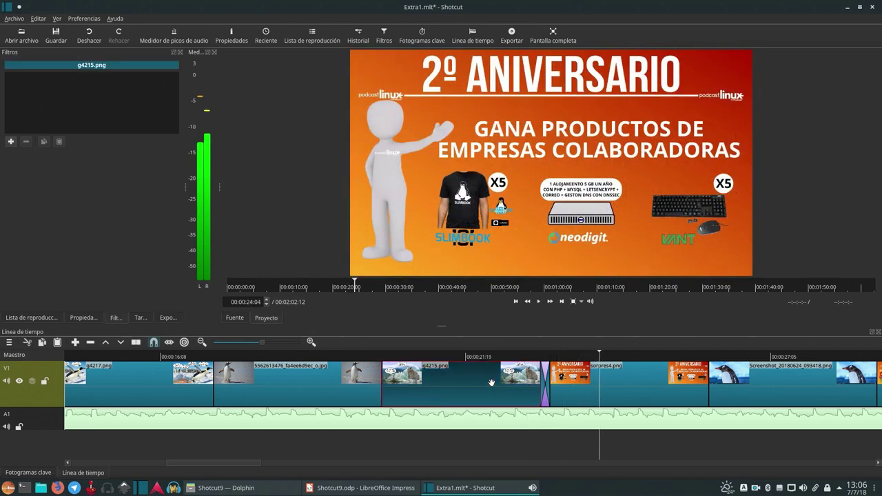
{"action": "left_click", "coordinate": [494, 357]}
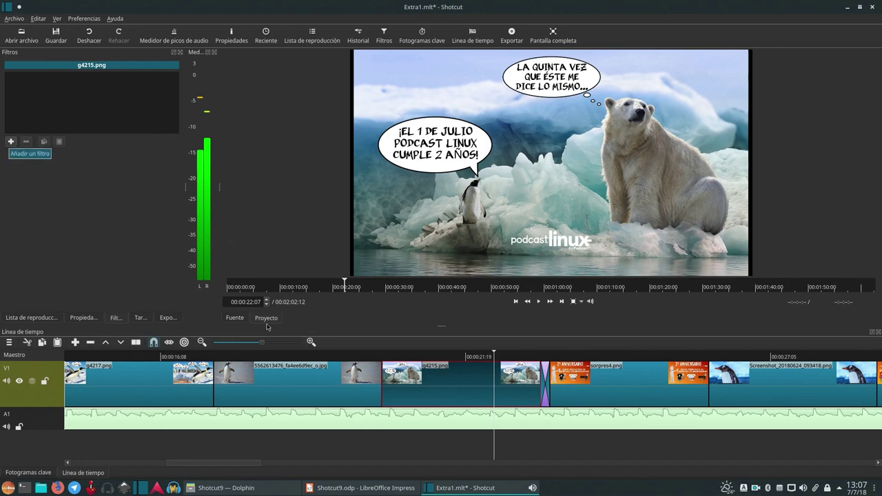
{"action": "left_click", "coordinate": [11, 142]}
{"action": "scroll", "coordinate": [133, 191], "scroll_direction": "down", "scroll_amount": 2}
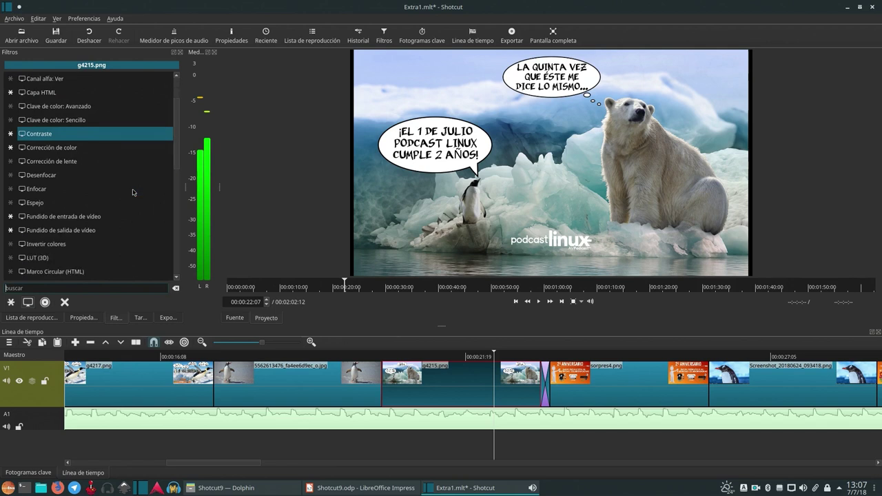
{"action": "scroll", "coordinate": [133, 191], "scroll_direction": "down", "scroll_amount": 6}
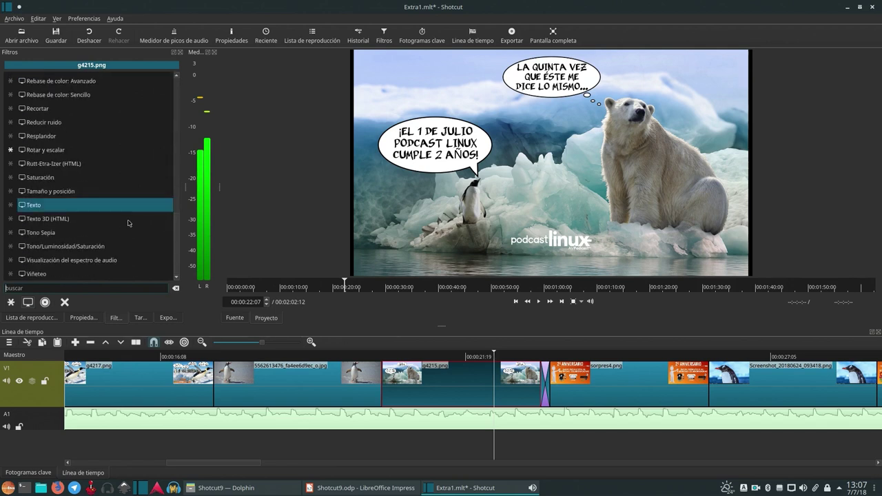
{"action": "left_click", "coordinate": [85, 196]}
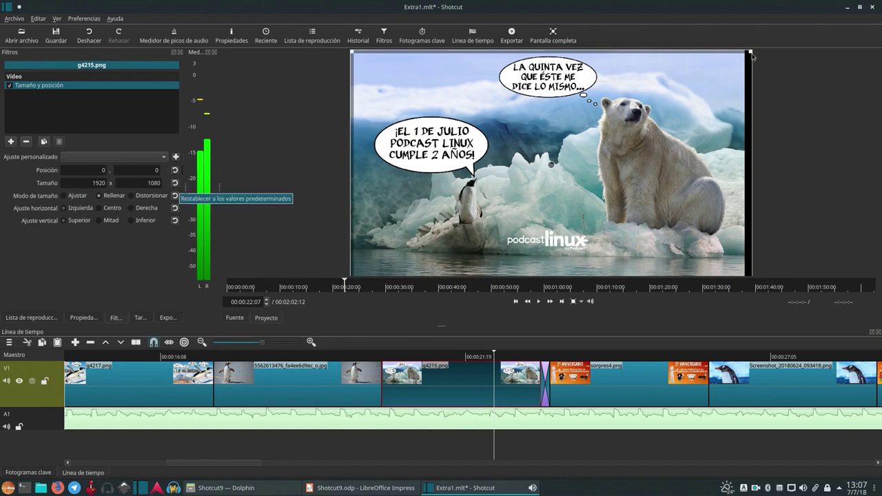
{"action": "left_click_drag", "start_coordinate": [748, 55], "coordinate": [779, 52]}
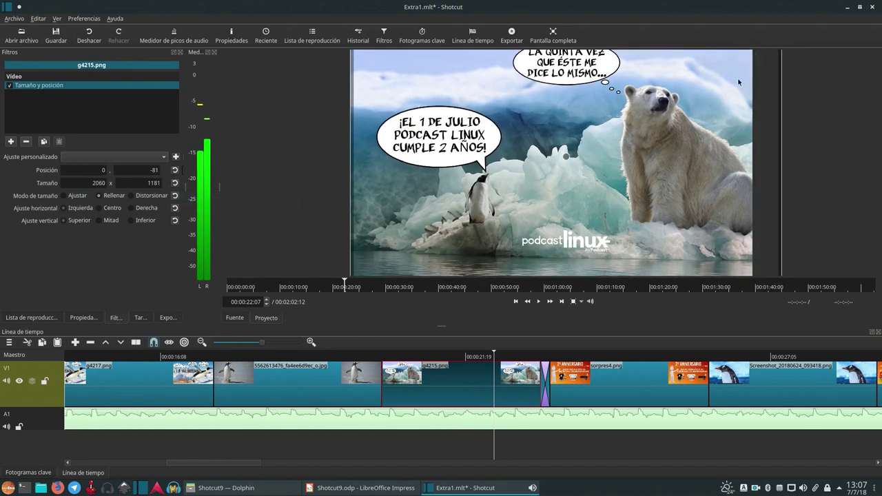
{"action": "left_click_drag", "start_coordinate": [566, 159], "coordinate": [568, 183]}
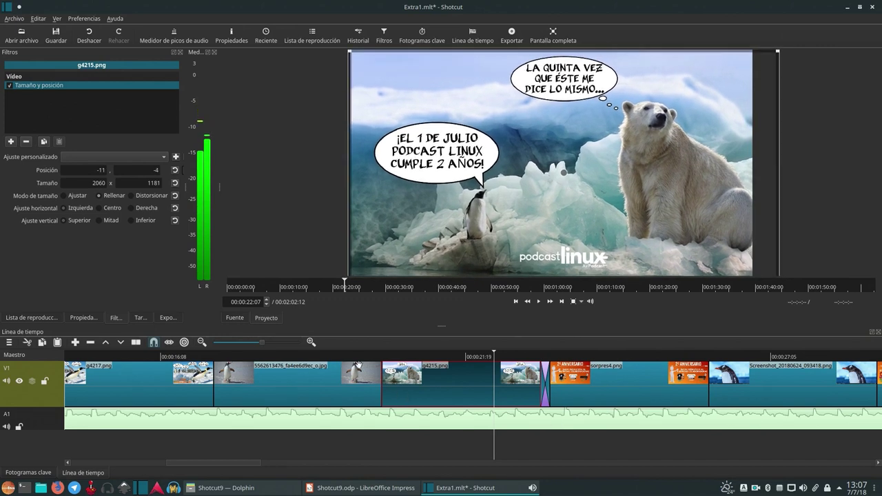
Play the resized g4215.png image and its transition into sorpres4.png to review the result.
{"action": "left_click", "coordinate": [353, 357]}
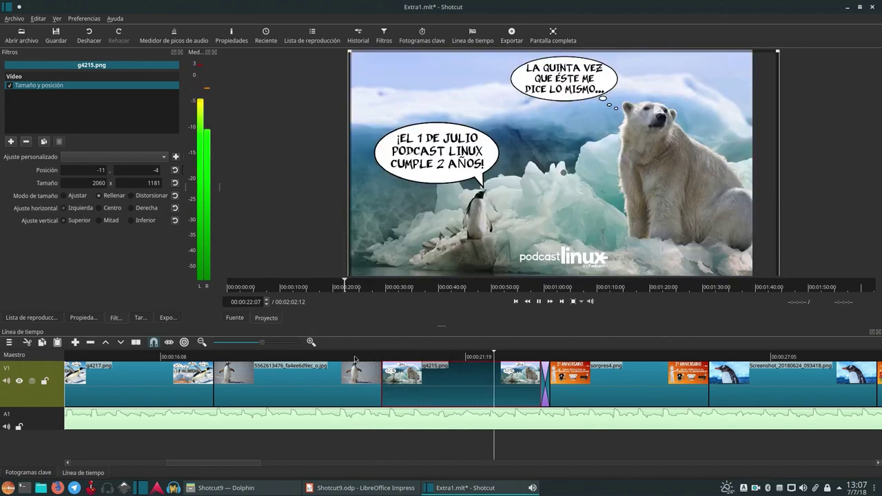
{"action": "key", "text": "space"}
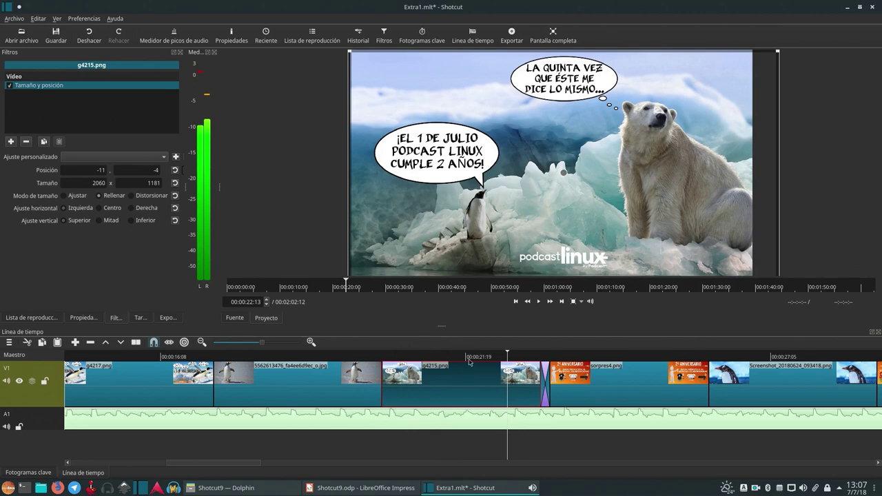
{"action": "left_click", "coordinate": [358, 361]}
{"action": "key", "text": "space"}
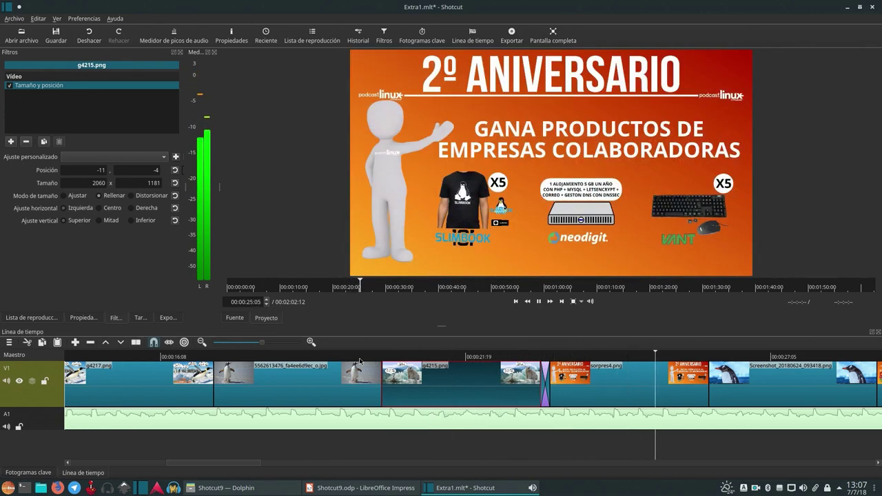
{"action": "key", "text": "space"}
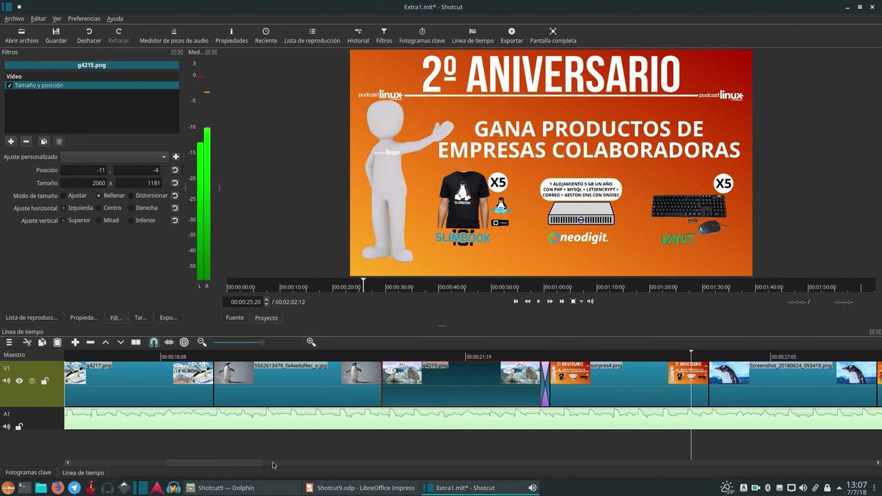
Add a short video fade-out at the end of SORPRESA.png, the last image on V1.
{"action": "left_click_drag", "start_coordinate": [253, 464], "coordinate": [352, 471]}
{"action": "left_click", "coordinate": [347, 354]}
{"action": "key", "text": "space"}
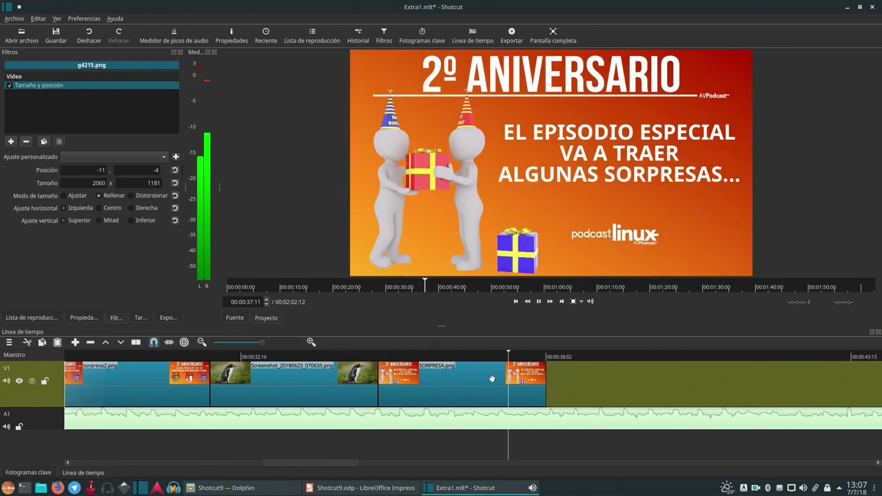
{"action": "key", "text": "space"}
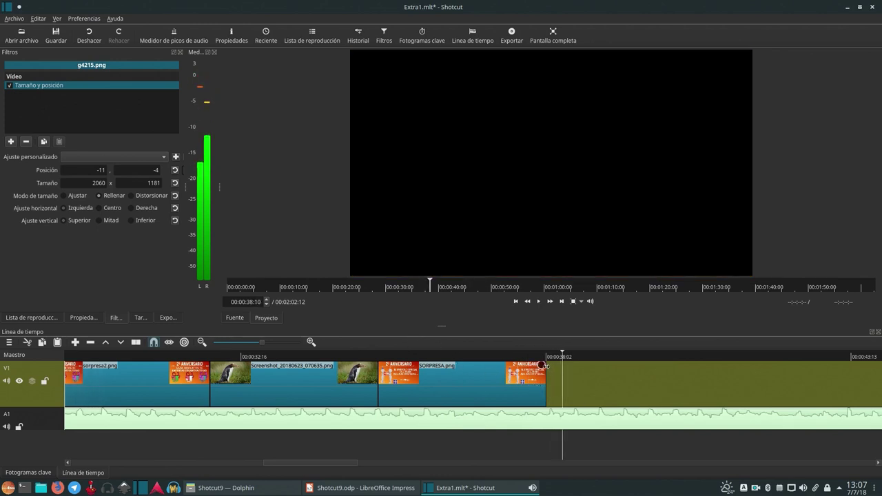
{"action": "mouse_move", "coordinate": [548, 370]}
{"action": "left_mouse_down"}
{"action": "mouse_move", "coordinate": [516, 367]}
{"action": "mouse_move", "coordinate": [545, 366]}
{"action": "left_mouse_up"}
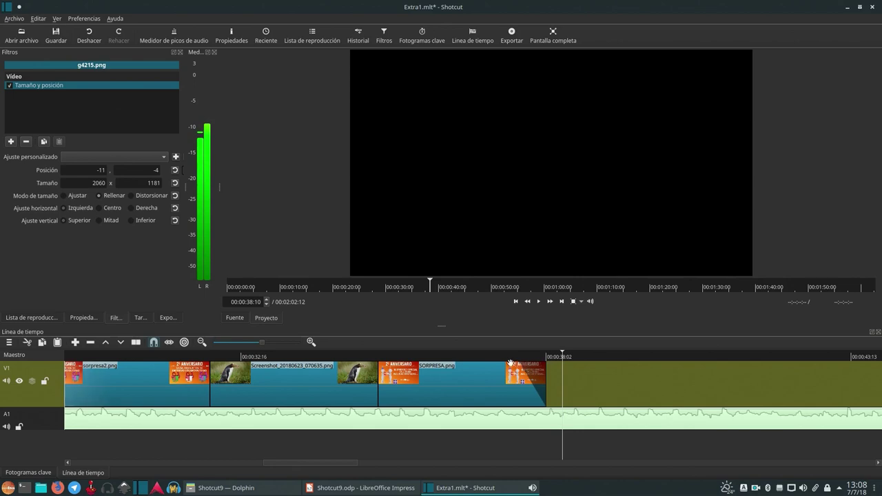
Play the end of SORPRESA.png to review its fade-out.
{"action": "left_click", "coordinate": [445, 355]}
{"action": "key", "text": "space"}
{"action": "key", "text": "space"}
Play the closing section of the BACKIT music on A1 to find where it begins to fade.
{"action": "mouse_move", "coordinate": [354, 465]}
{"action": "left_mouse_down"}
{"action": "mouse_move", "coordinate": [879, 463]}
{"action": "mouse_move", "coordinate": [483, 465]}
{"action": "left_mouse_up"}
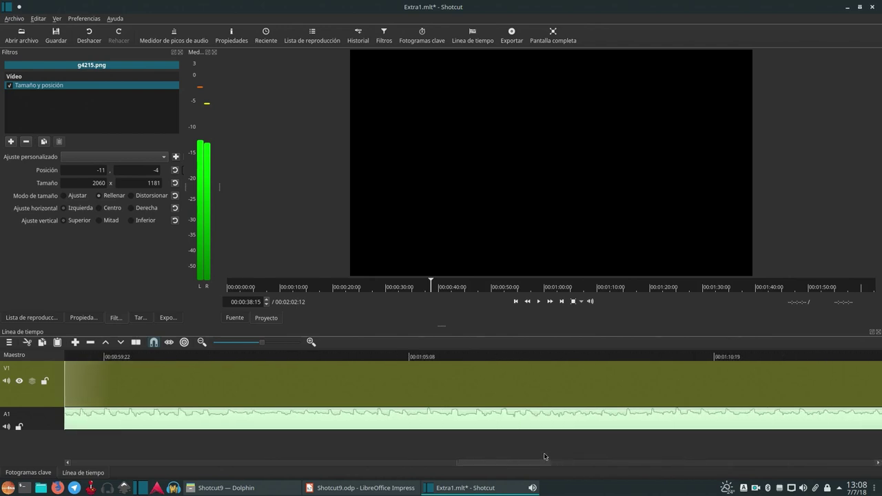
{"action": "left_click", "coordinate": [239, 343]}
{"action": "left_click", "coordinate": [239, 344]}
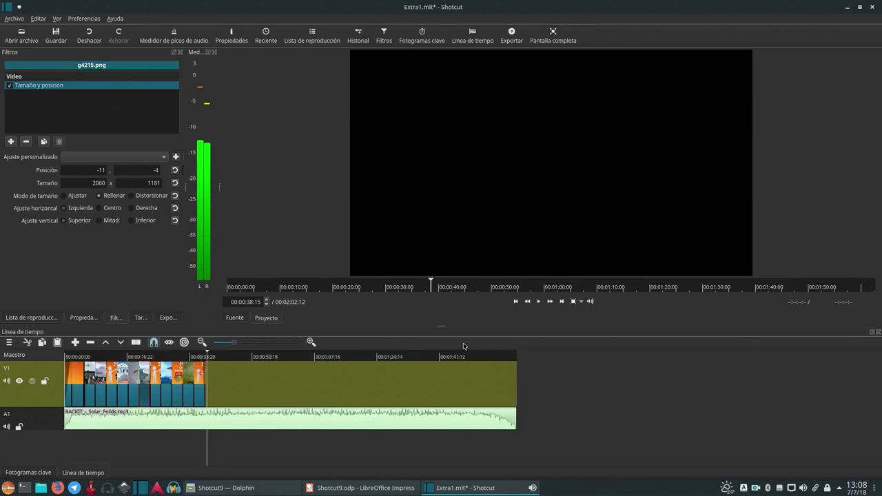
{"action": "left_click", "coordinate": [494, 357]}
{"action": "key", "text": "space"}
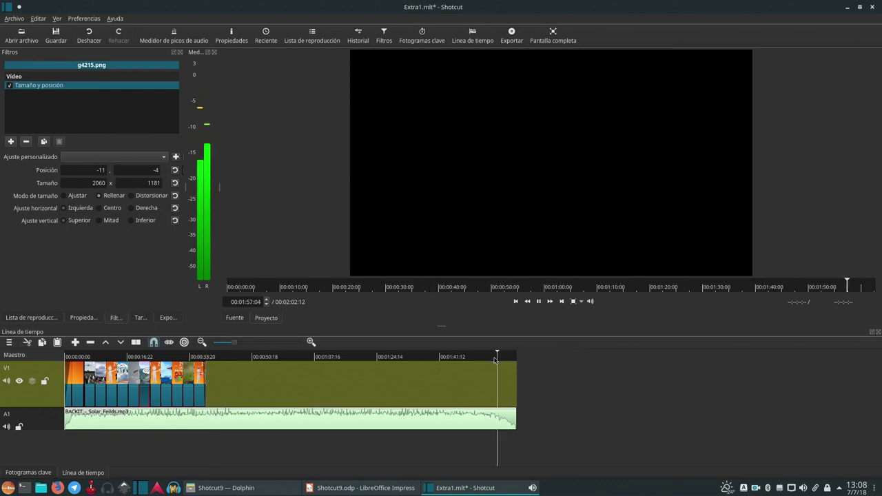
{"action": "left_click", "coordinate": [488, 357]}
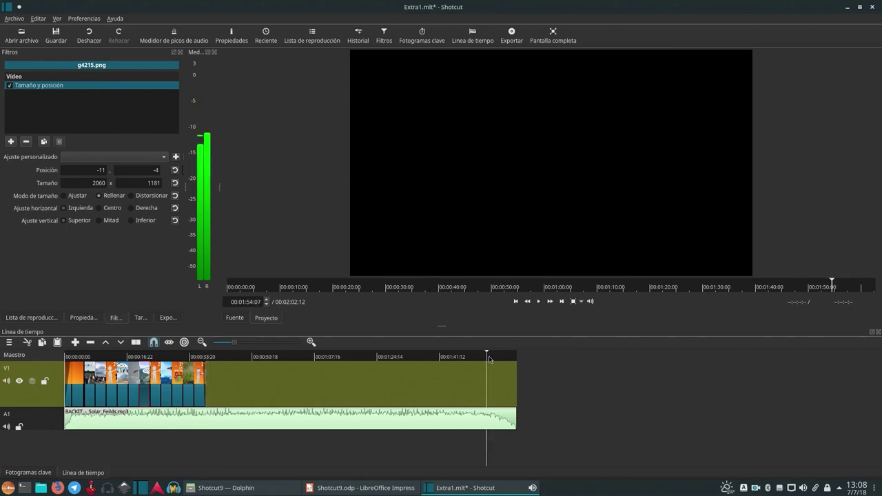
{"action": "left_click_drag", "start_coordinate": [490, 358], "coordinate": [494, 358]}
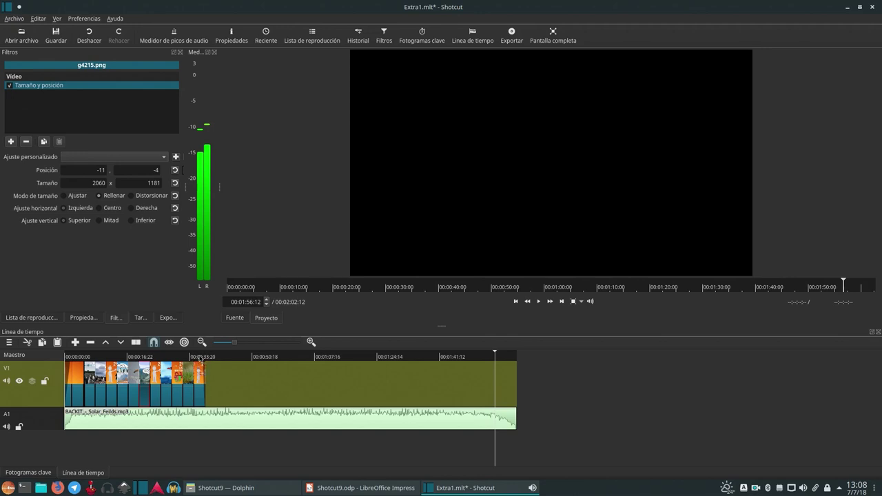
Play the music around the end of the last image on V1 to judge where to shorten it.
{"action": "left_click", "coordinate": [199, 358]}
{"action": "key", "text": "space"}
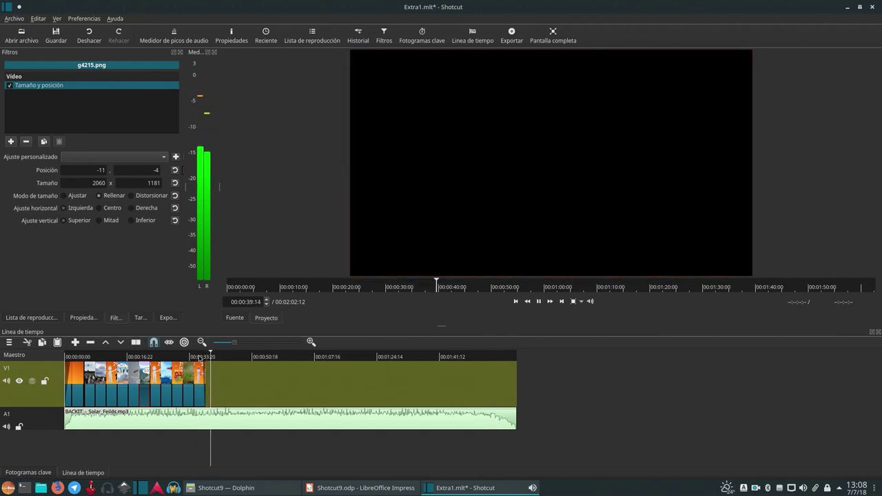
{"action": "key", "text": "space"}
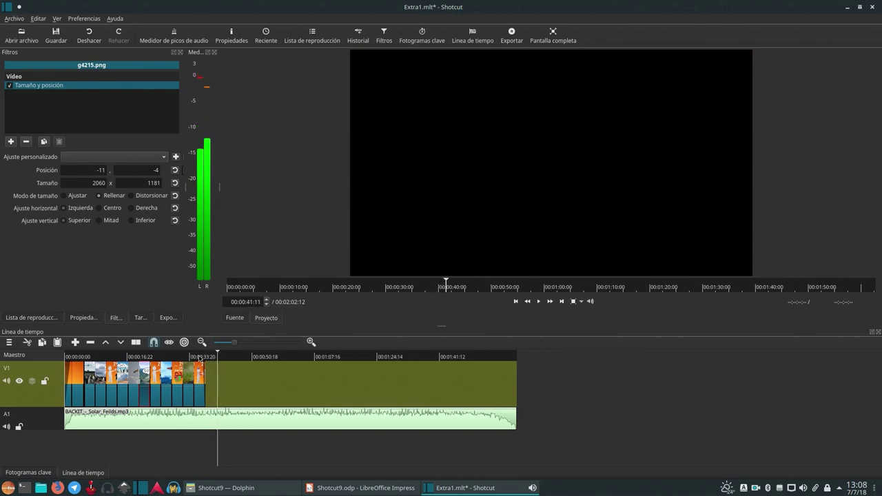
Split the music clip on A1 at 00:01:55:09, where its natural ending begins to fade.
{"action": "left_click", "coordinate": [480, 357]}
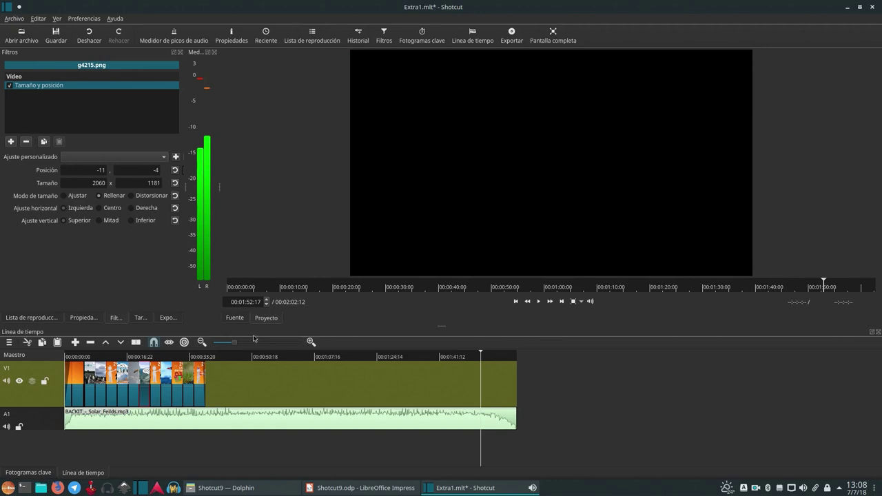
{"action": "left_click_drag", "start_coordinate": [236, 340], "coordinate": [242, 342]}
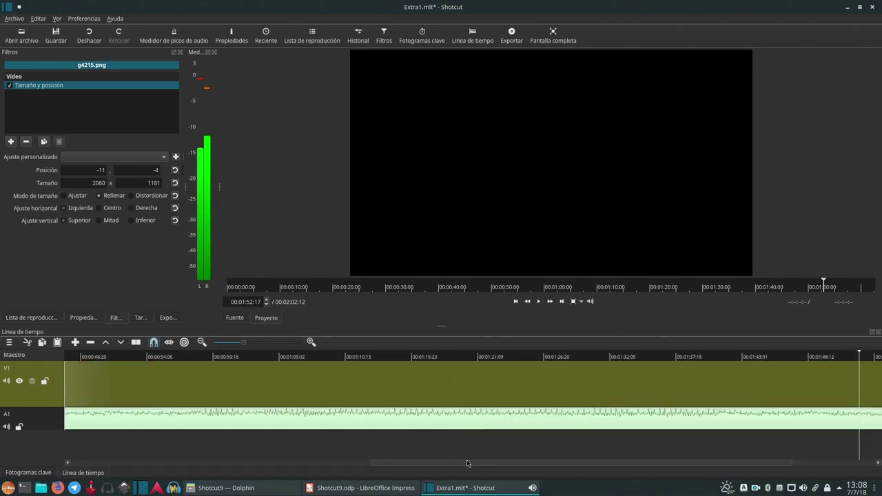
{"action": "left_click_drag", "start_coordinate": [472, 466], "coordinate": [555, 466]}
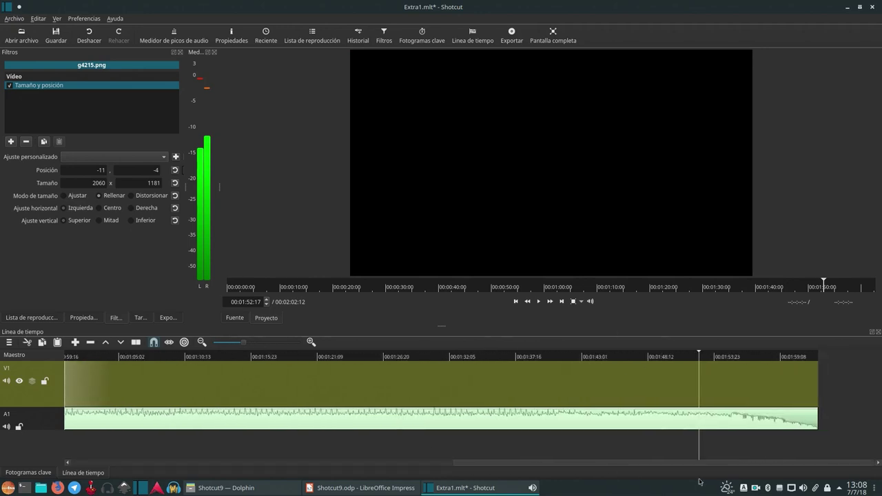
{"action": "left_click", "coordinate": [729, 357]}
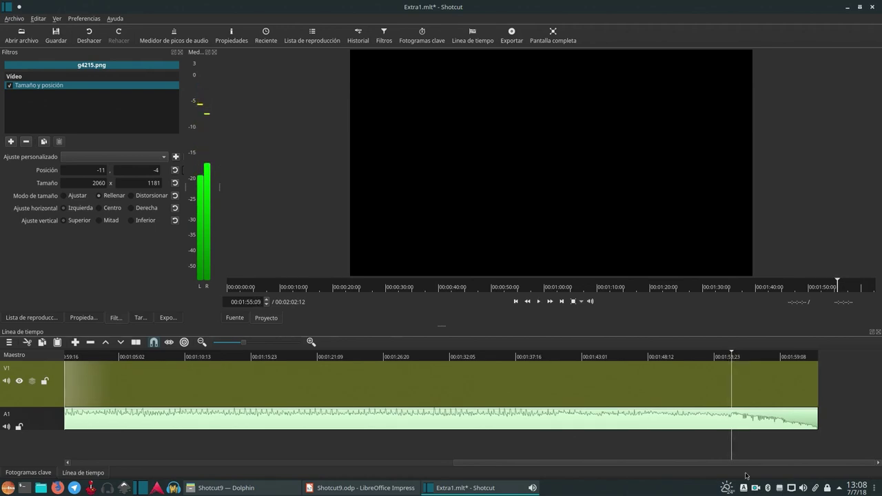
{"action": "left_click", "coordinate": [744, 429]}
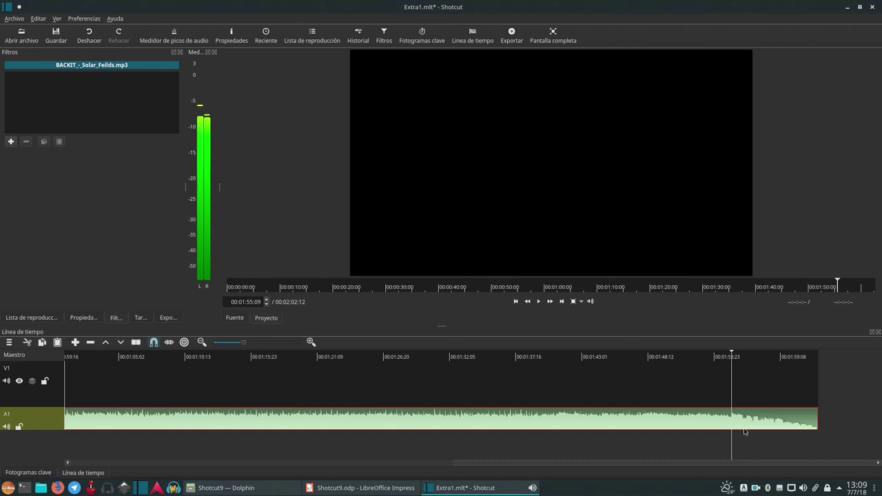
{"action": "key", "text": "s"}
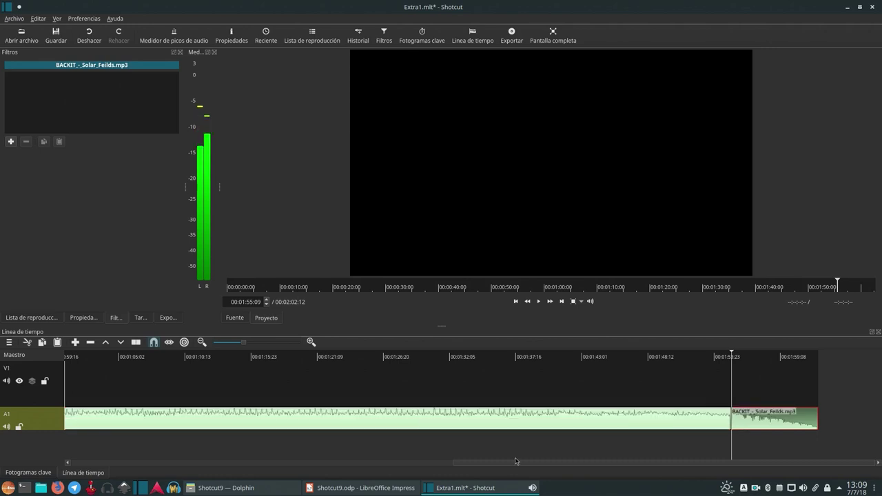
Play the music just past SORPRESA.png on V1 to find a suitable cut point.
{"action": "left_click_drag", "start_coordinate": [516, 465], "coordinate": [228, 468]}
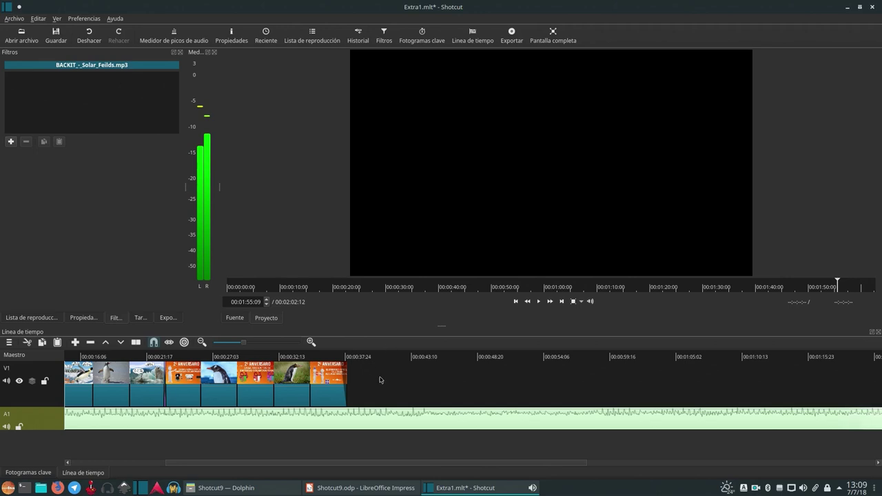
{"action": "left_click", "coordinate": [372, 357]}
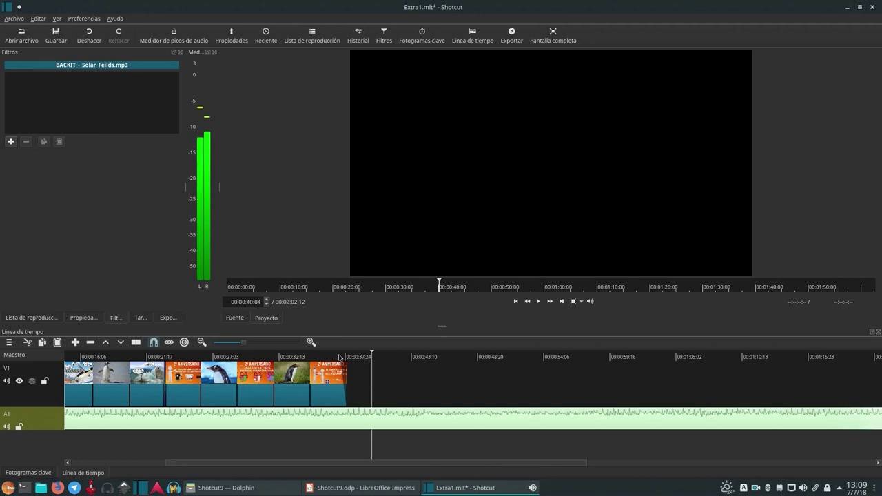
{"action": "left_click", "coordinate": [339, 357]}
{"action": "key", "text": "space"}
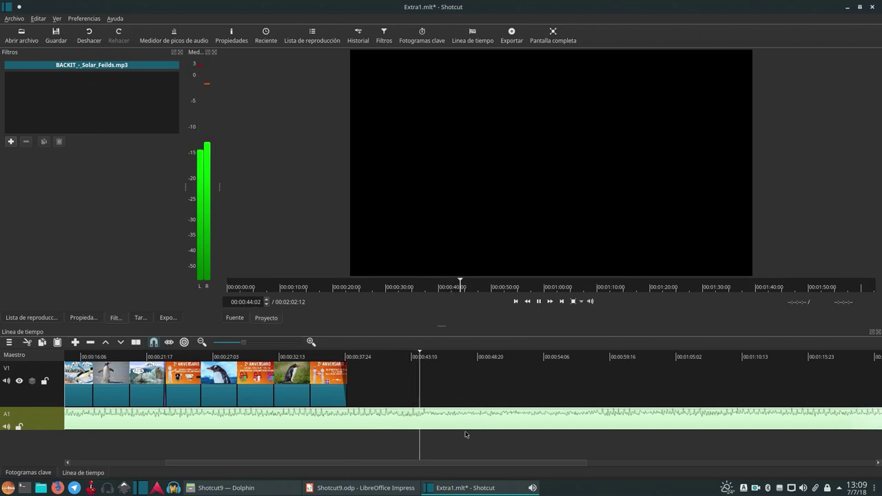
{"action": "key", "text": "space"}
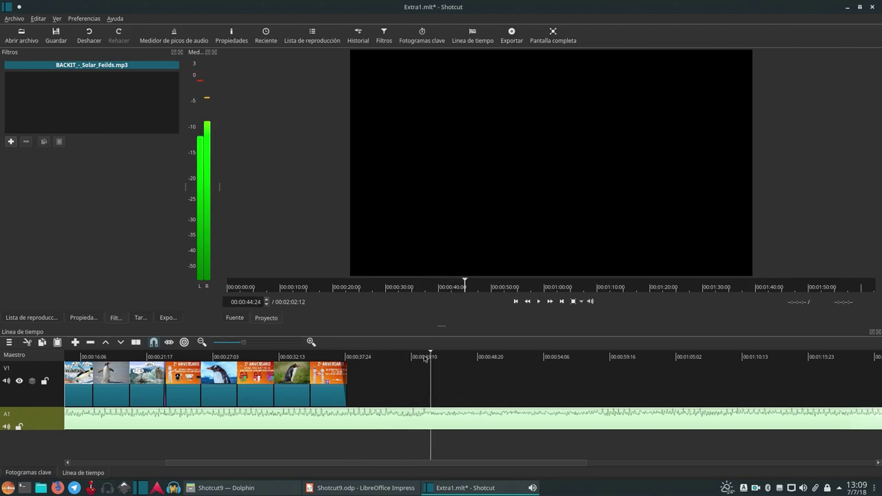
Split the music clip on A1 at 00:00:44:09, a few seconds after the last image.
{"action": "left_click", "coordinate": [425, 358]}
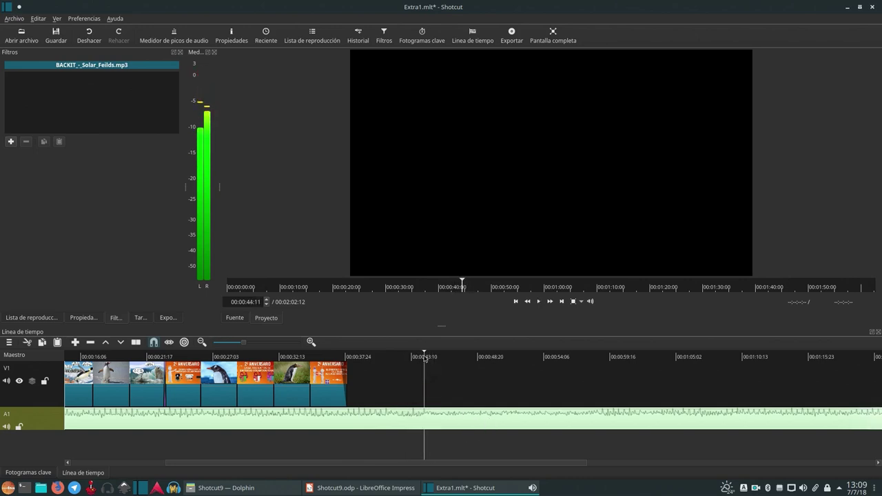
{"action": "left_click", "coordinate": [423, 357]}
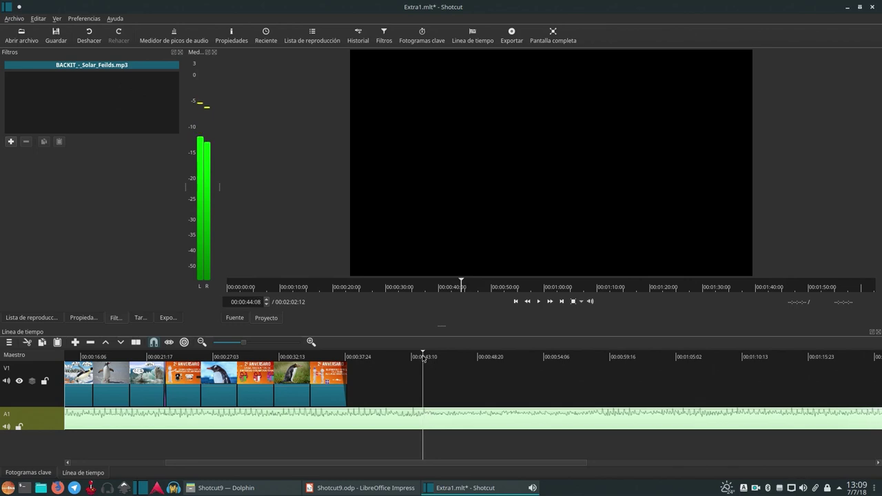
{"action": "left_click", "coordinate": [270, 342]}
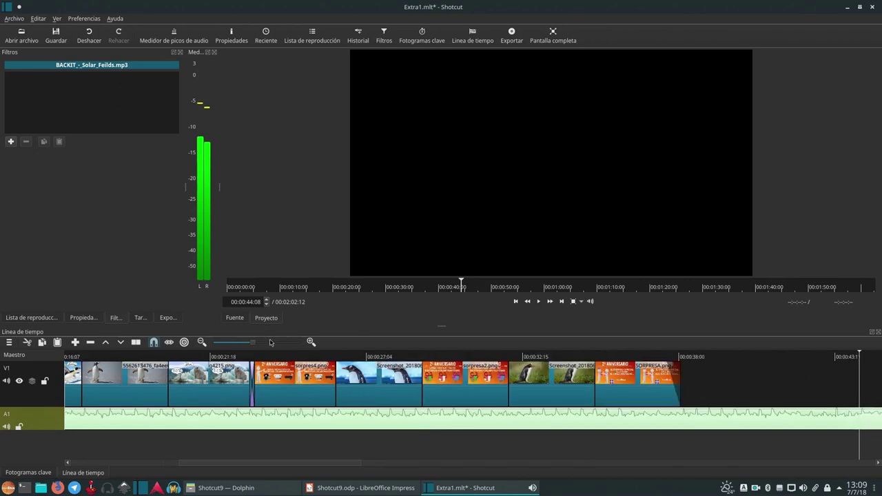
{"action": "left_click_drag", "start_coordinate": [352, 464], "coordinate": [498, 473]}
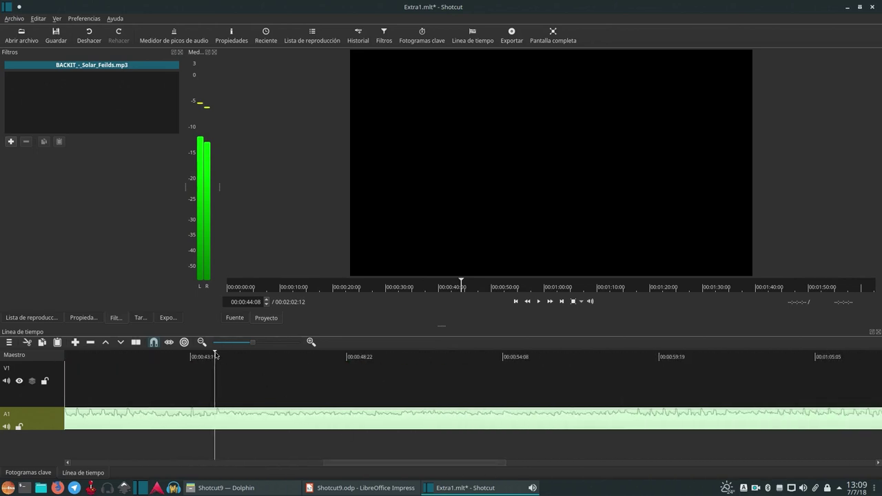
{"action": "left_click_drag", "start_coordinate": [217, 355], "coordinate": [215, 355]}
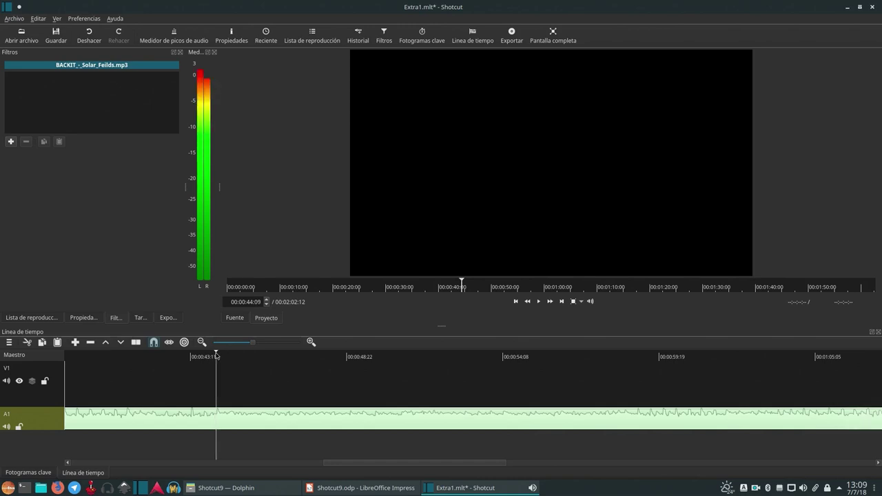
{"action": "left_click", "coordinate": [234, 428]}
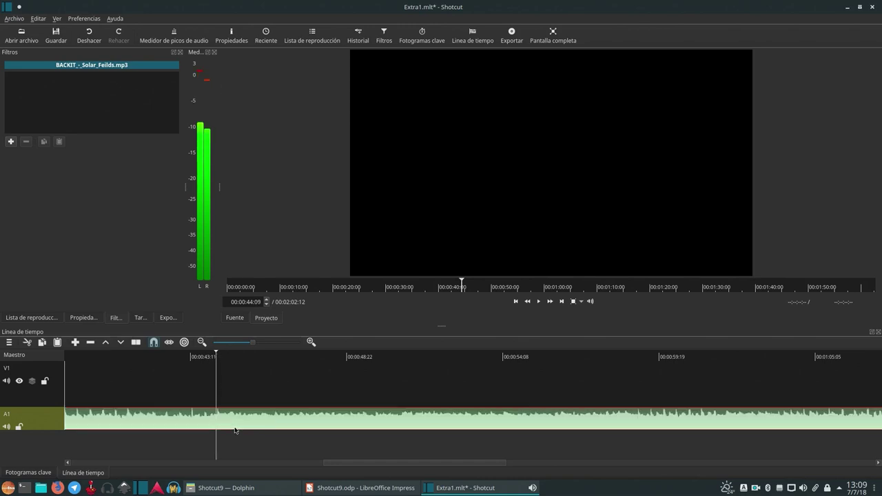
{"action": "key", "text": "s"}
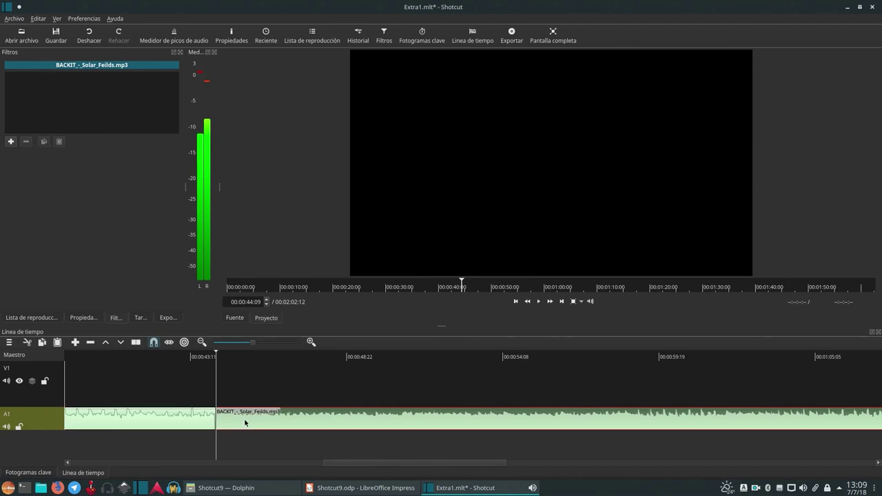
Remove the music between the two cuts on A1, close the remaining gap and play the join.
{"action": "key", "text": "Delete"}
{"action": "right_click", "coordinate": [244, 420]}
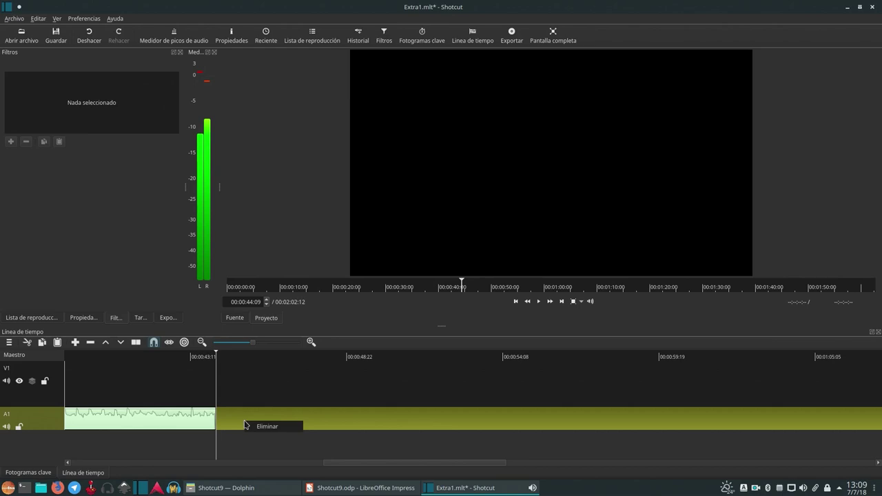
{"action": "left_click", "coordinate": [265, 427]}
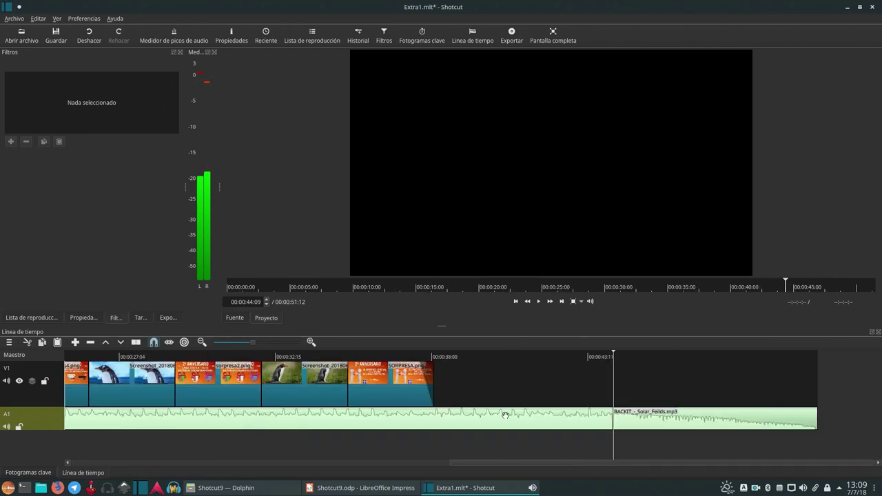
{"action": "left_click", "coordinate": [505, 359]}
{"action": "key", "text": "space"}
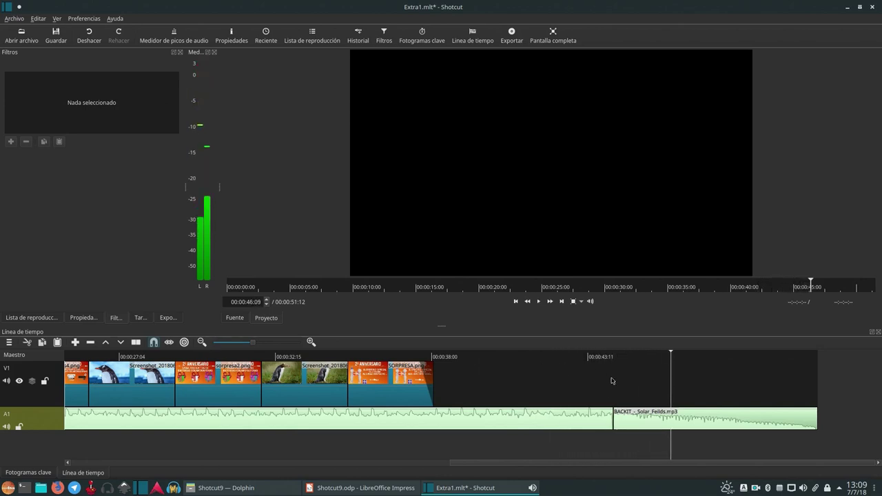
Overlap the closing music piece 7 frames onto the preceding piece as a crossfade, and play it.
{"action": "left_click_drag", "start_coordinate": [633, 424], "coordinate": [624, 423]}
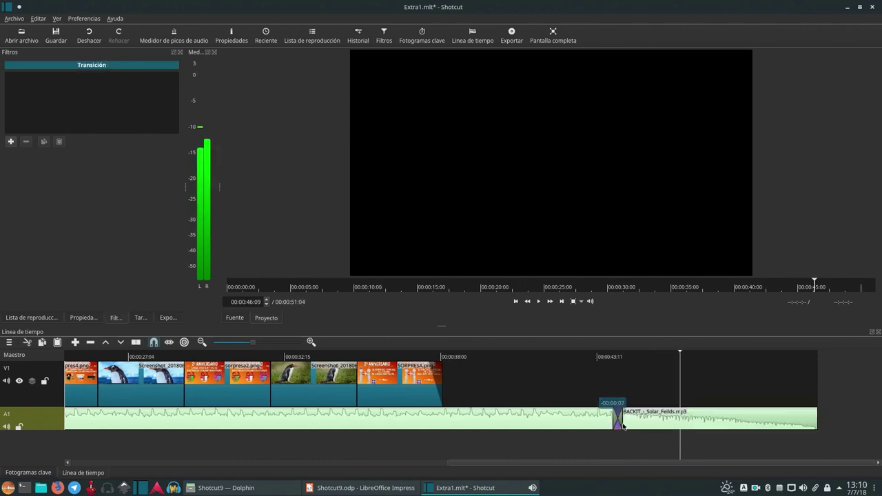
{"action": "left_click", "coordinate": [591, 356]}
{"action": "key", "text": "space"}
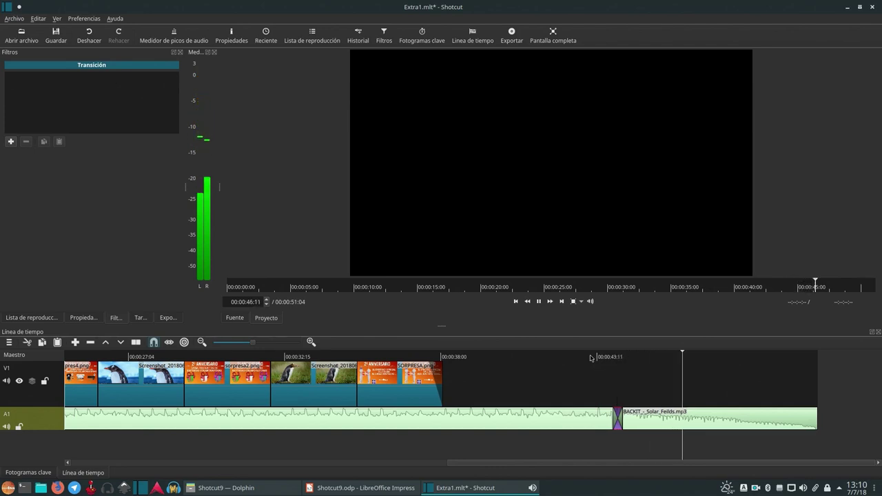
{"action": "key", "text": "space"}
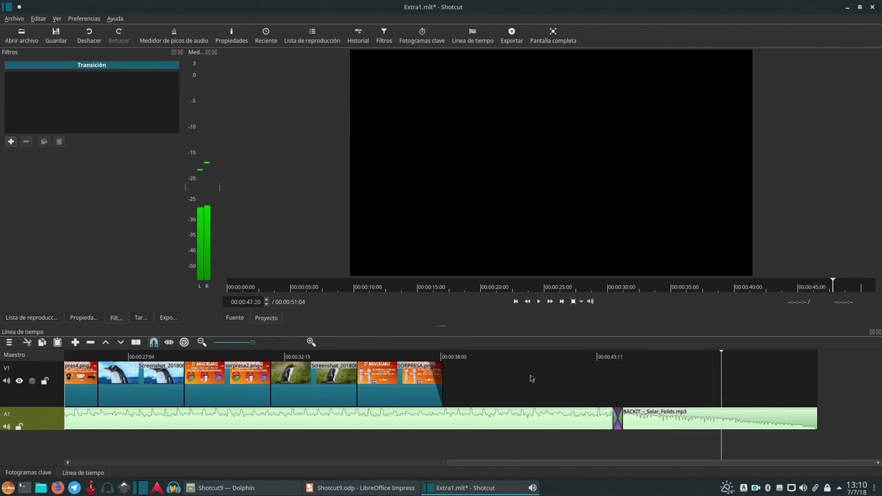
Copy the second fondo.png clip from the start of V1 and paste it after SORPRESA.png, leaving a gap between them.
{"action": "left_click_drag", "start_coordinate": [510, 468], "coordinate": [133, 439]}
{"action": "left_click", "coordinate": [155, 376]}
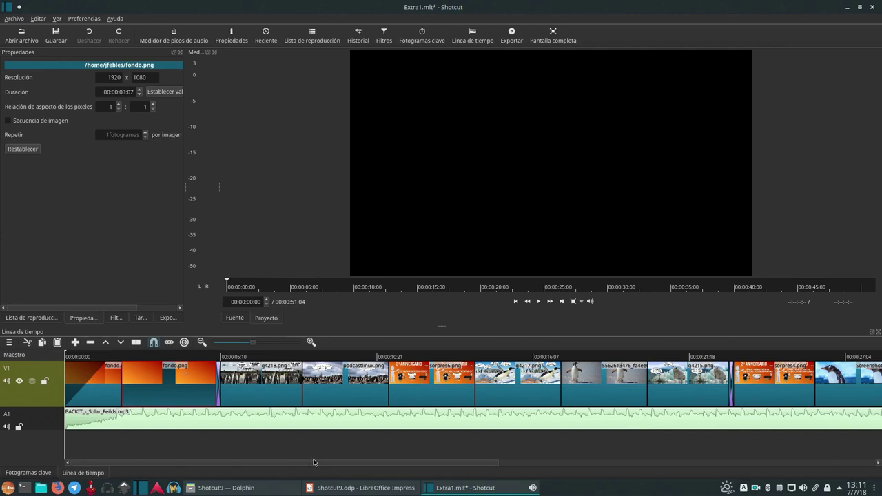
{"action": "left_click_drag", "start_coordinate": [316, 464], "coordinate": [695, 463]}
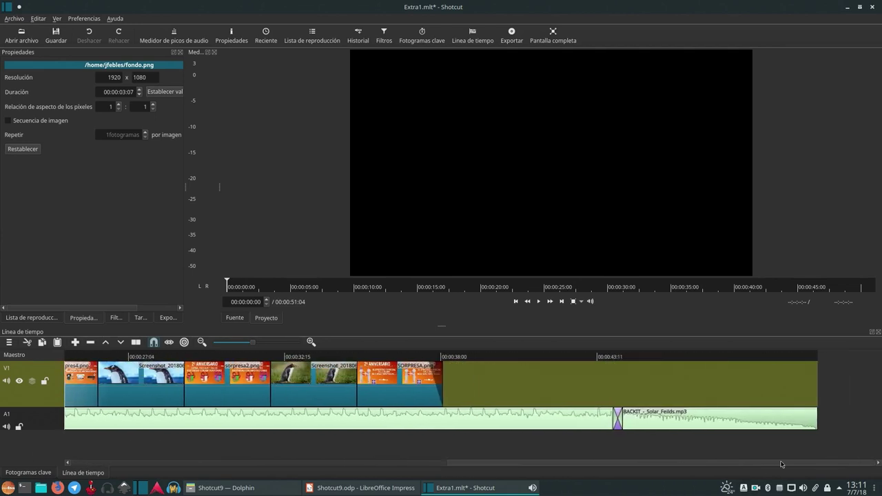
{"action": "left_click", "coordinate": [542, 384]}
{"action": "key", "text": "ctrl+v"}
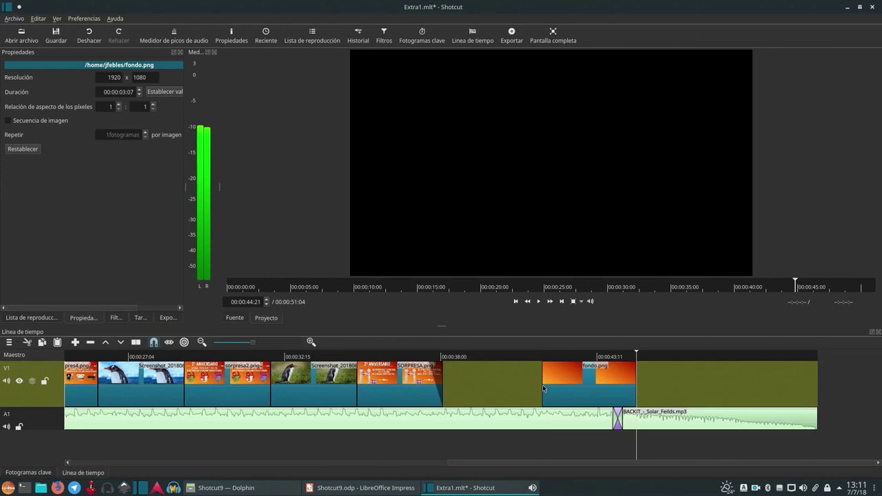
Remove both the video and the audio fade-out filters from the SORPRESA.png clip on V1.
{"action": "left_click", "coordinate": [425, 375]}
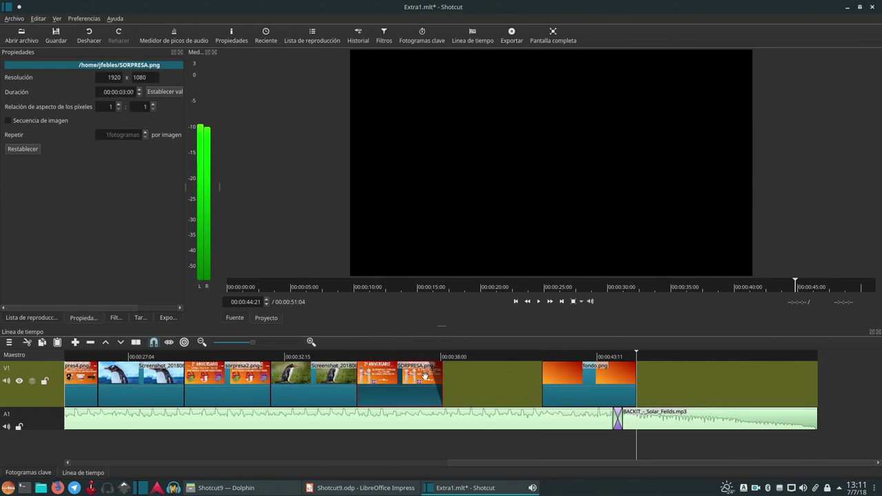
{"action": "left_click", "coordinate": [116, 318]}
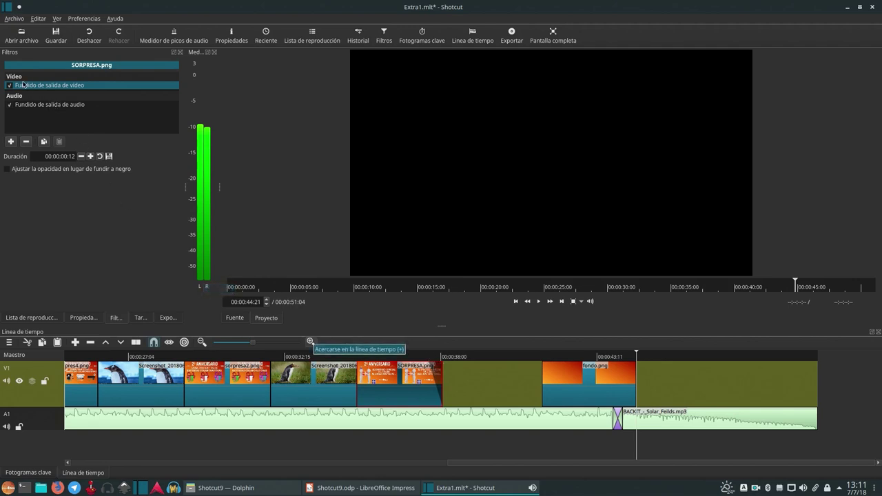
{"action": "left_click", "coordinate": [27, 141]}
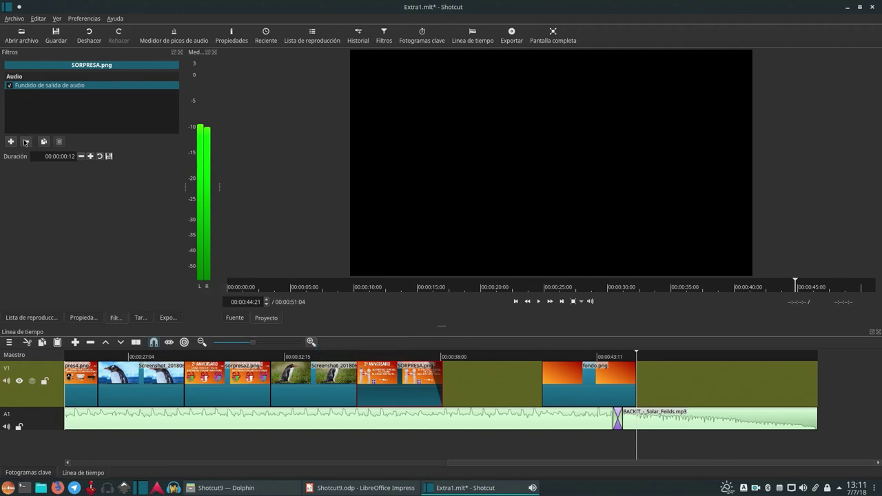
{"action": "left_click", "coordinate": [25, 141]}
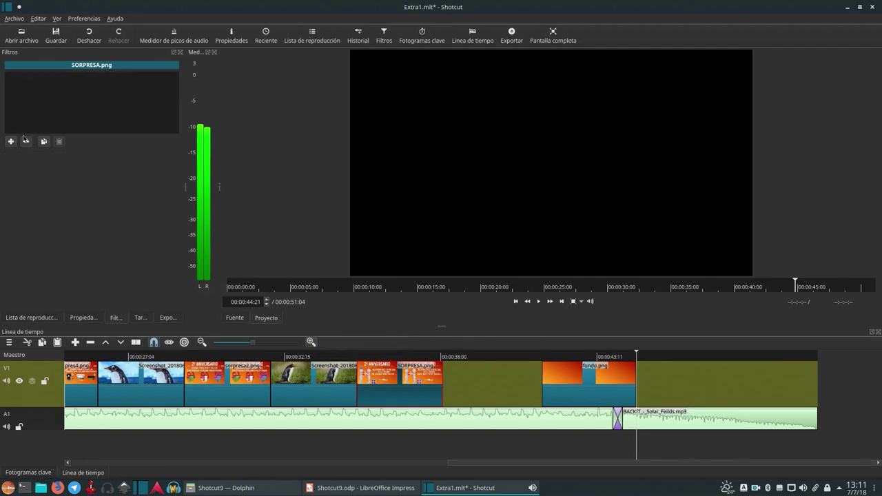
Remove the gap between SORPRESA.png and the closing fondo.png on V1, and extend fondo.png to the end of the music.
{"action": "right_click", "coordinate": [492, 378]}
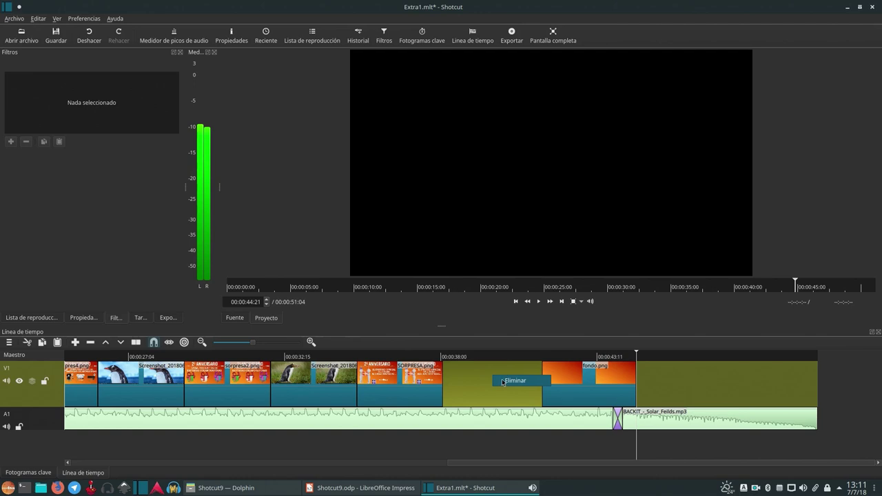
{"action": "left_click", "coordinate": [513, 380]}
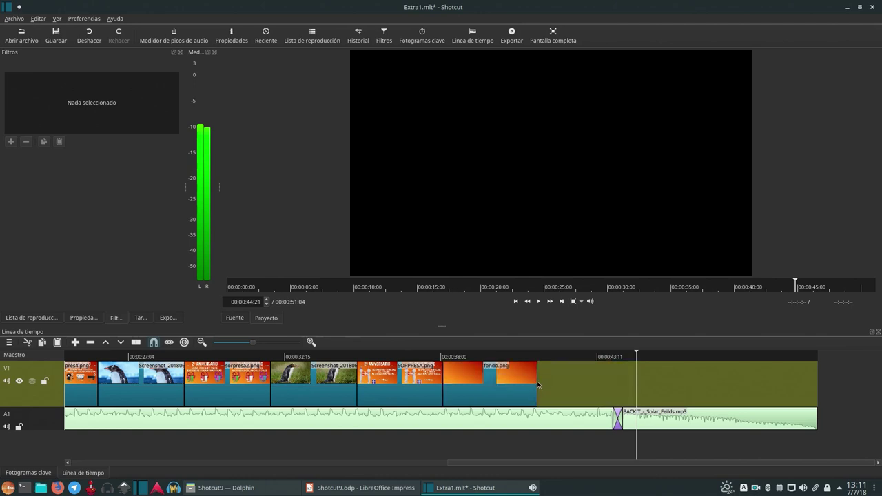
{"action": "left_click_drag", "start_coordinate": [537, 384], "coordinate": [843, 387]}
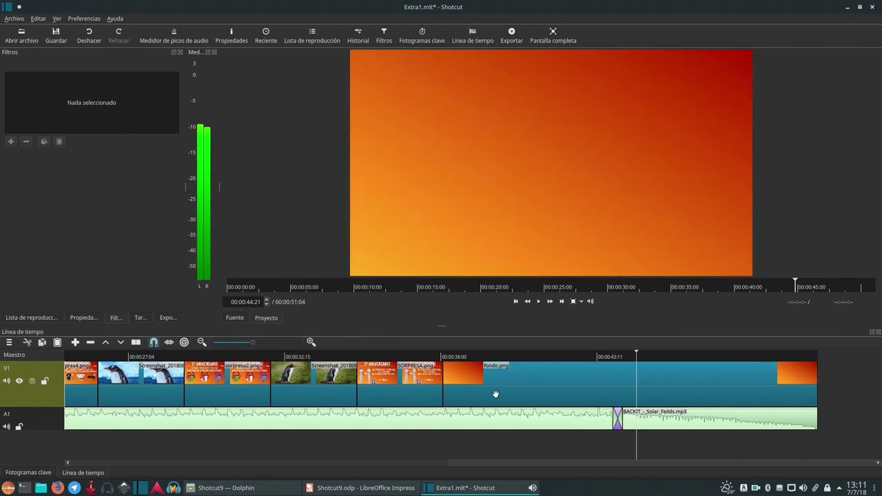
Overlap the closing fondo.png onto SORPRESA.png as a transition, play it, and extend fondo.png back to the end of the music.
{"action": "left_click_drag", "start_coordinate": [498, 392], "coordinate": [478, 393]}
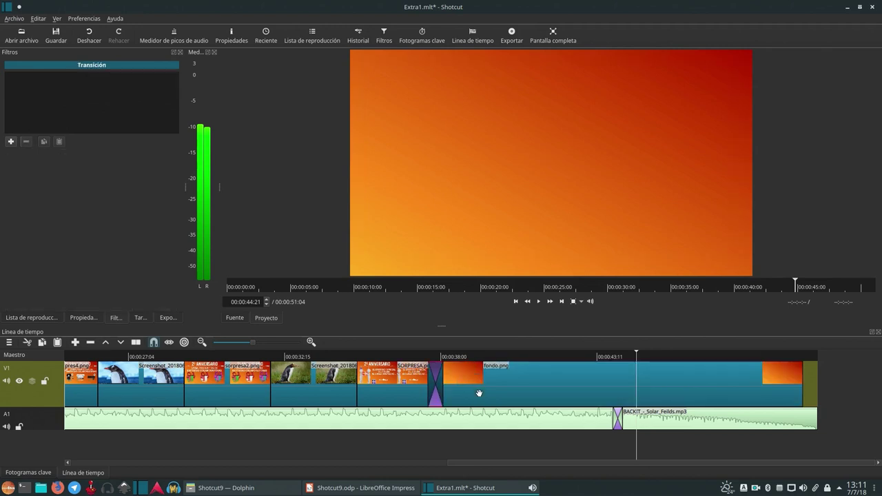
{"action": "left_click", "coordinate": [414, 357]}
{"action": "key", "text": "space"}
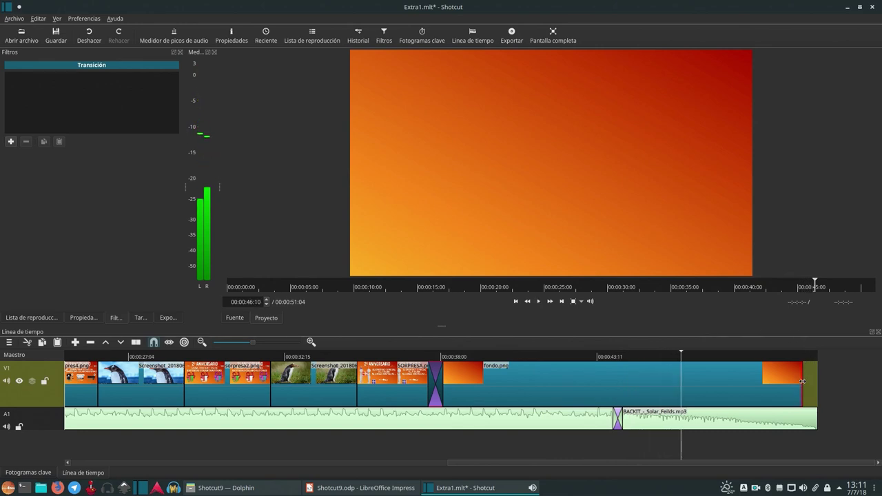
{"action": "left_click_drag", "start_coordinate": [804, 384], "coordinate": [819, 380]}
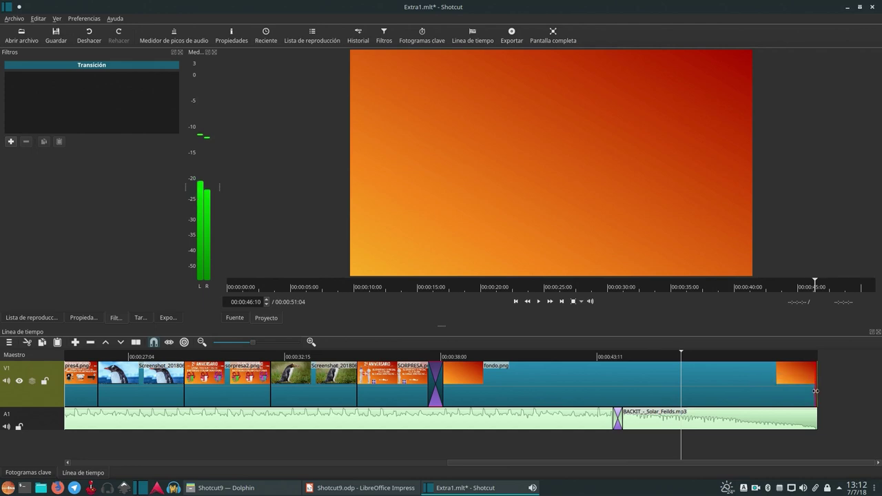
Add a fade-out of about 04:05 (seconds:frames) to the end of the closing fondo.png clip and play the ending.
{"action": "left_click_drag", "start_coordinate": [809, 367], "coordinate": [778, 367]}
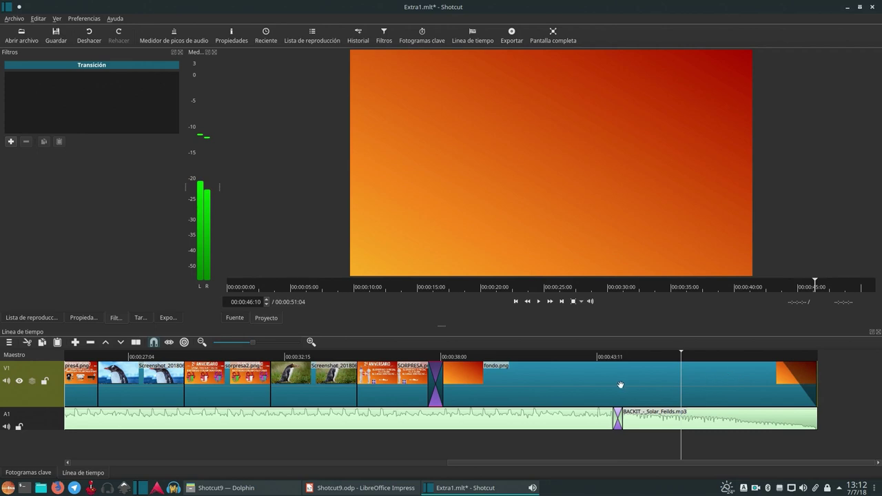
{"action": "key", "text": "space"}
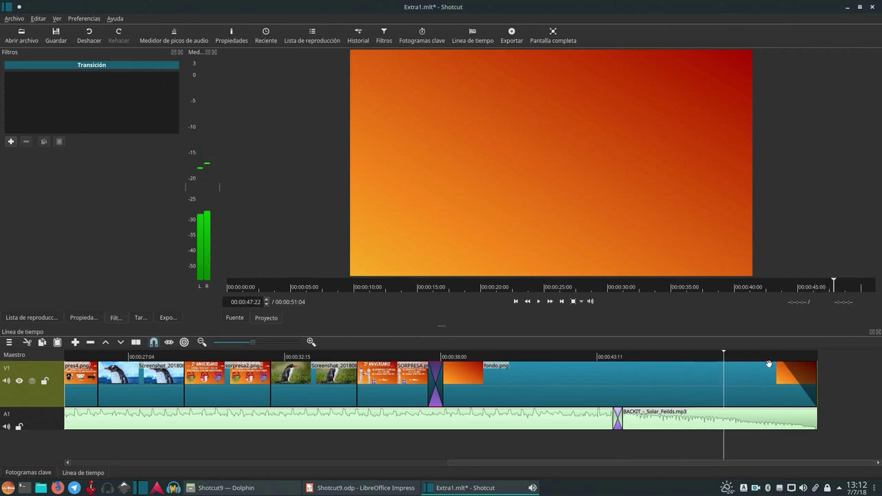
{"action": "left_click_drag", "start_coordinate": [771, 378], "coordinate": [691, 411]}
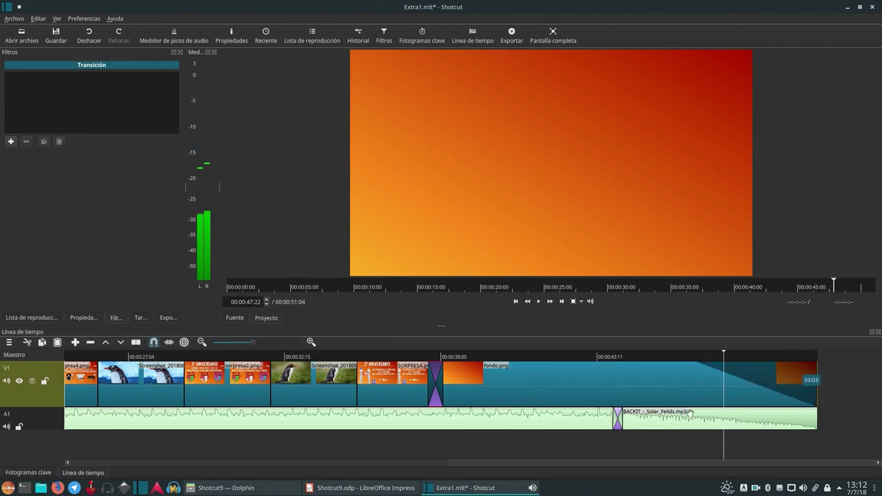
{"action": "left_click", "coordinate": [647, 358]}
{"action": "key", "text": "space"}
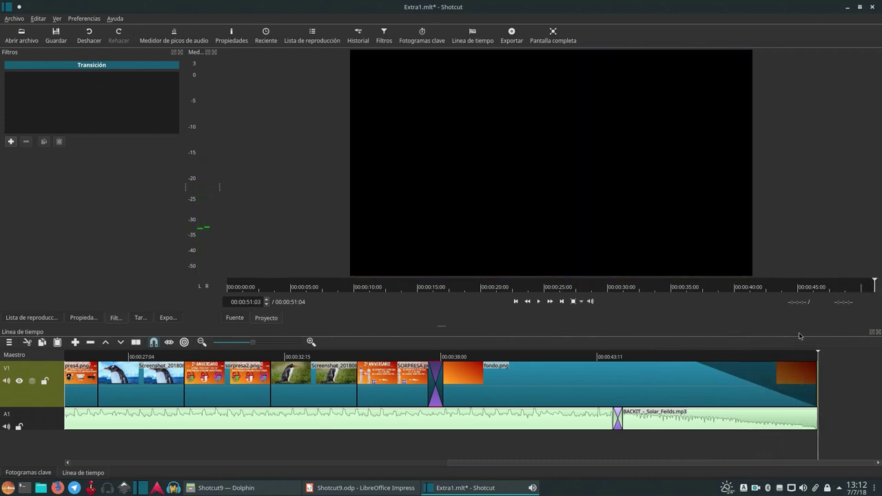
{"action": "left_click", "coordinate": [751, 358]}
{"action": "key", "text": "space"}
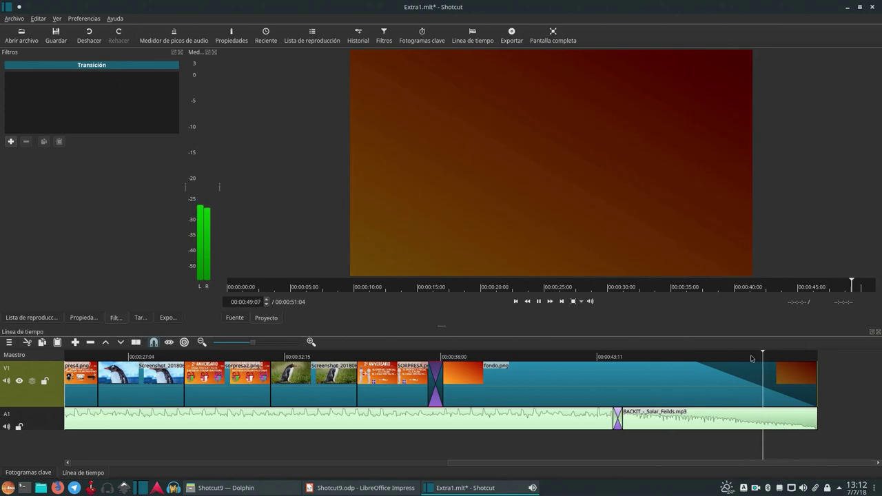
{"action": "key", "text": "space"}
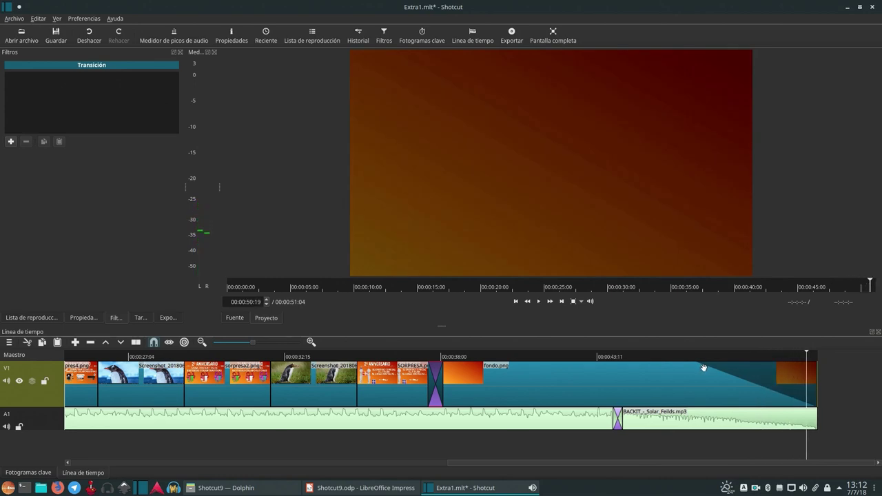
Shorten the closing fondo.png clip's fade-out slightly and play the slideshow from the beginning.
{"action": "left_click_drag", "start_coordinate": [691, 375], "coordinate": [722, 384]}
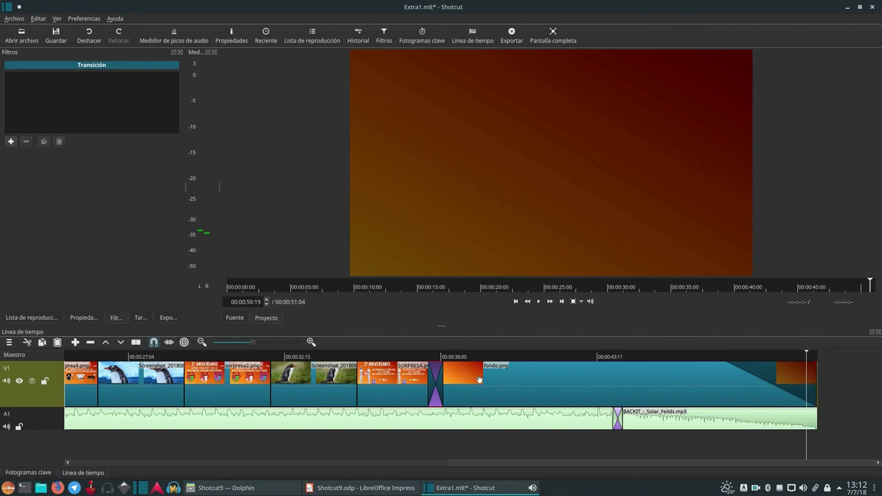
{"action": "key", "text": "Home"}
{"action": "key", "text": "space"}
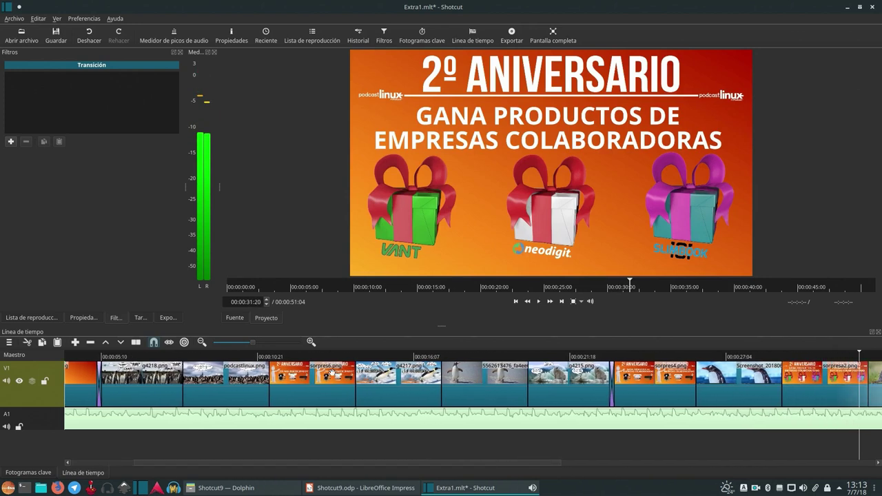
Fit the whole project in the timeline view and choose the H.264 Baseline Profile export preset, widening the export settings.
{"action": "left_click", "coordinate": [236, 342]}
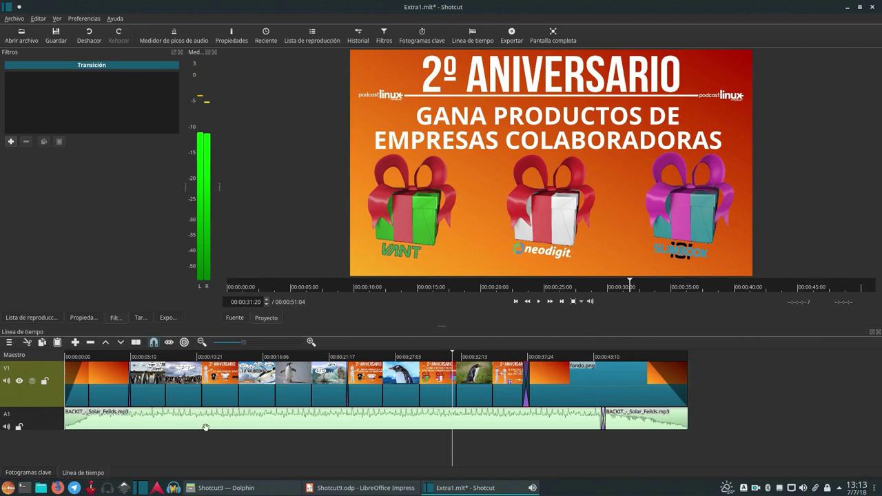
{"action": "left_click", "coordinate": [166, 318]}
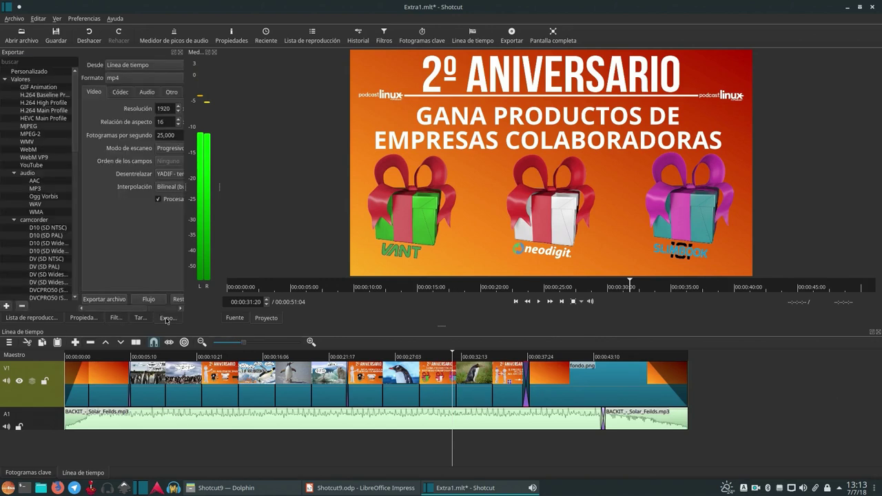
{"action": "left_click", "coordinate": [43, 95]}
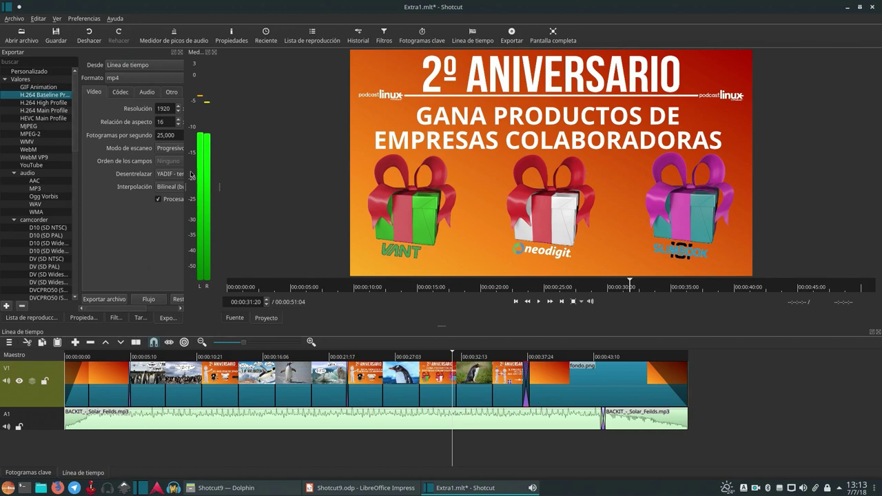
{"action": "left_click_drag", "start_coordinate": [218, 186], "coordinate": [427, 195]}
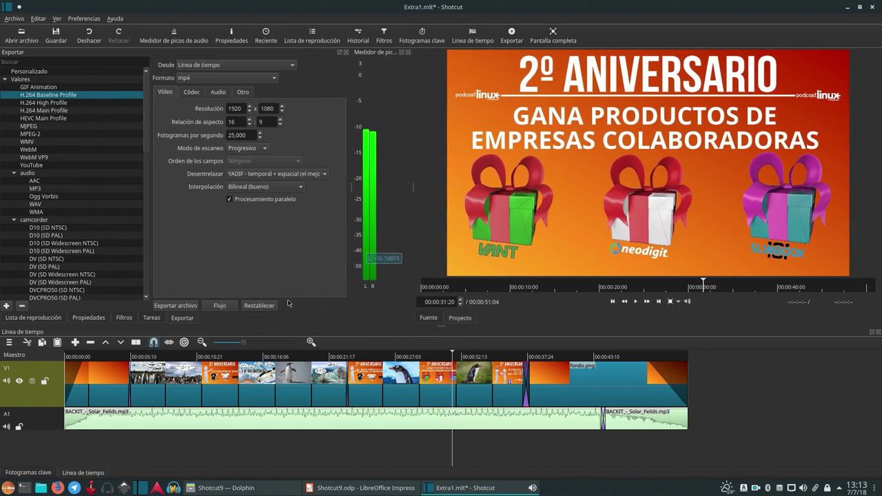
Export the timeline to the Shotcut9 folder as INTRO.mp4.
{"action": "left_click", "coordinate": [170, 305]}
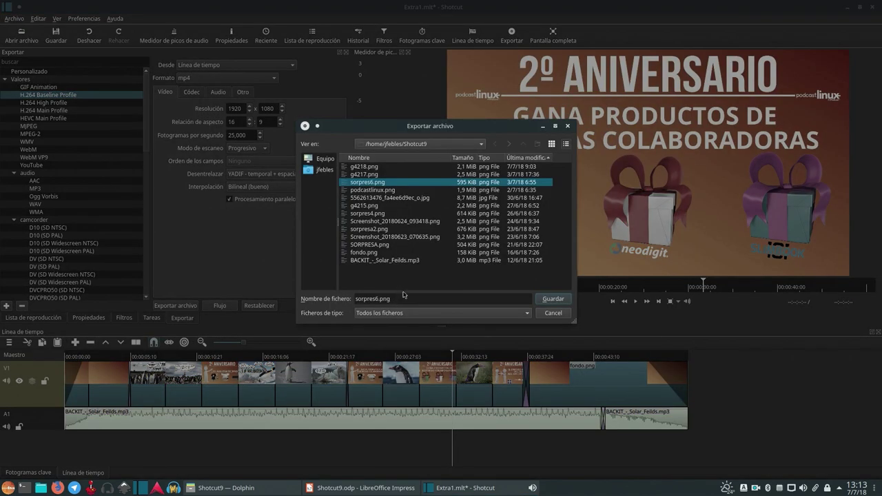
{"action": "left_click_drag", "start_coordinate": [378, 300], "coordinate": [333, 301]}
{"action": "type", "text": "INTR"}
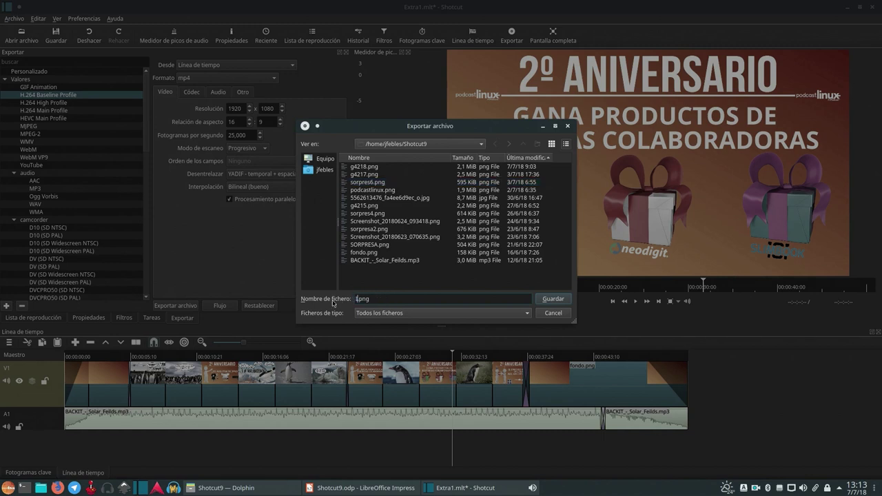
{"action": "type", "text": "O"}
{"action": "key", "text": "BackSpace"}
{"action": "key", "text": "BackSpace"}
{"action": "key", "text": "BackSpace"}
{"action": "type", "text": "mp4"}
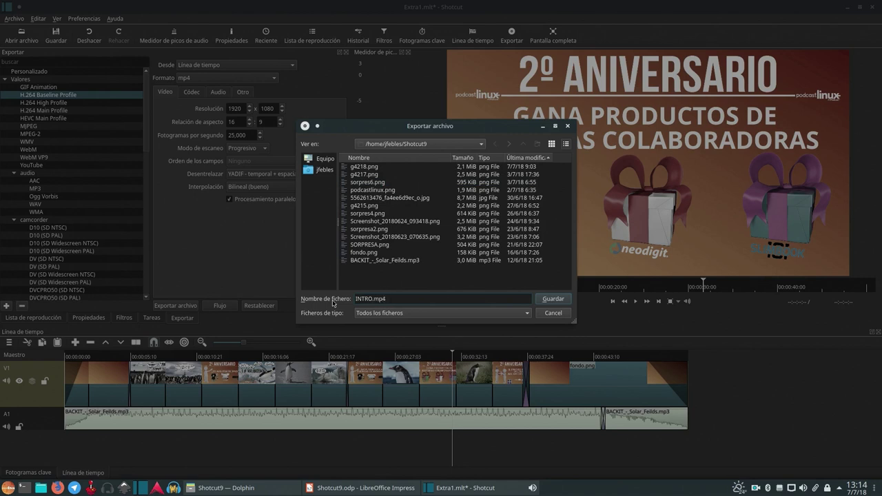
{"action": "left_click", "coordinate": [551, 299]}
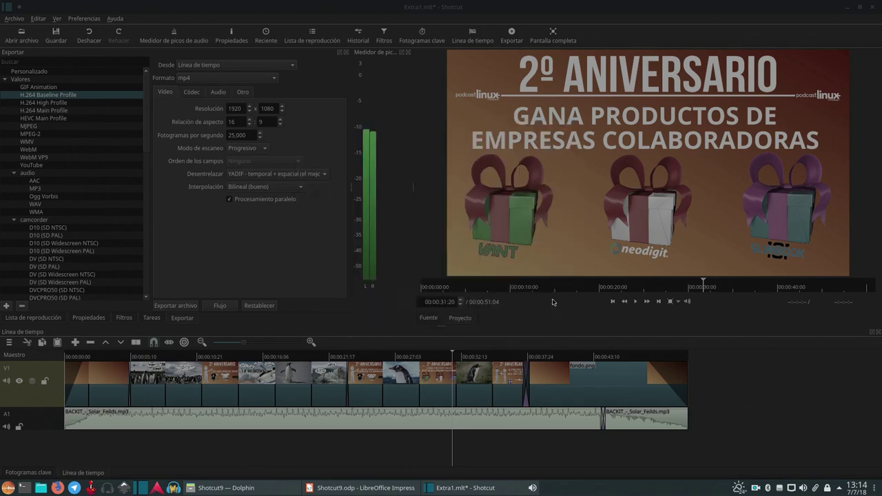